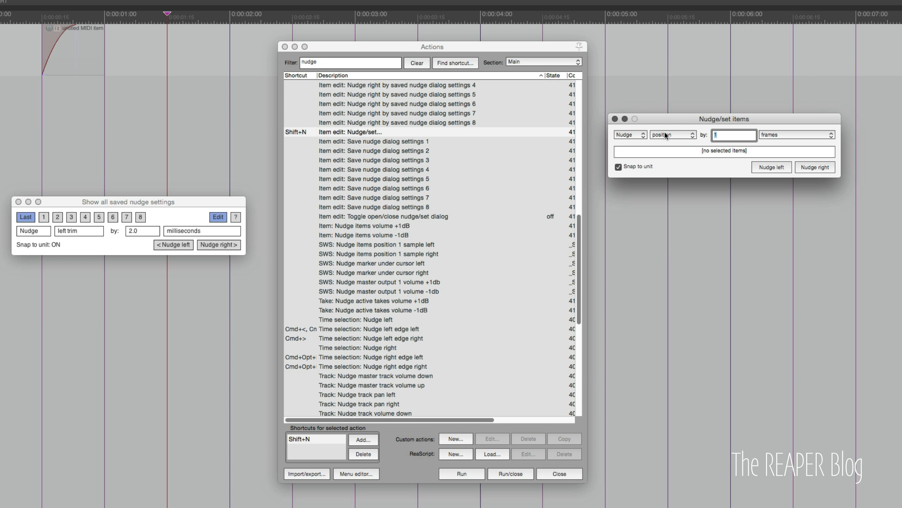
# - Select the untitled MIDI item and nudge its position left, then repeatedly right, in 1-frame increments
pyautogui.click(91, 61)
pyautogui.click(771, 167)
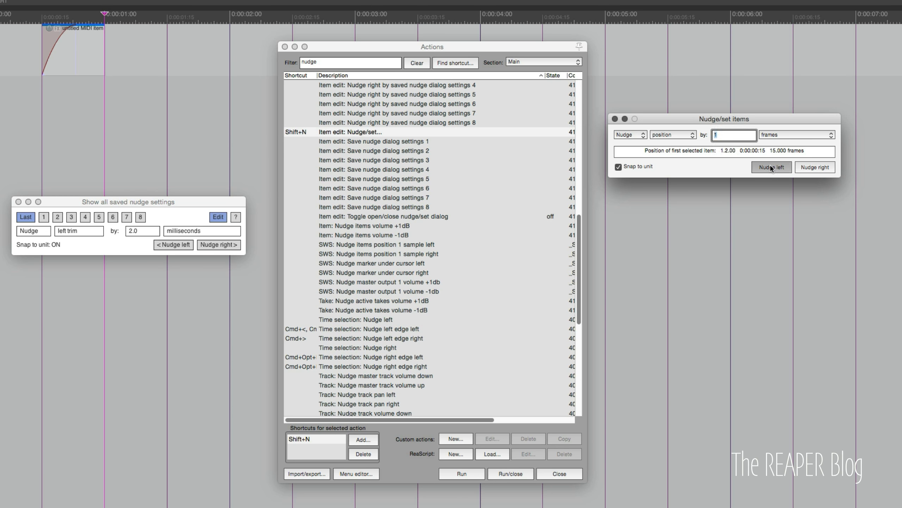
pyautogui.tripleClick(771, 166)
pyautogui.doubleClick(812, 169)
pyautogui.tripleClick(812, 169)
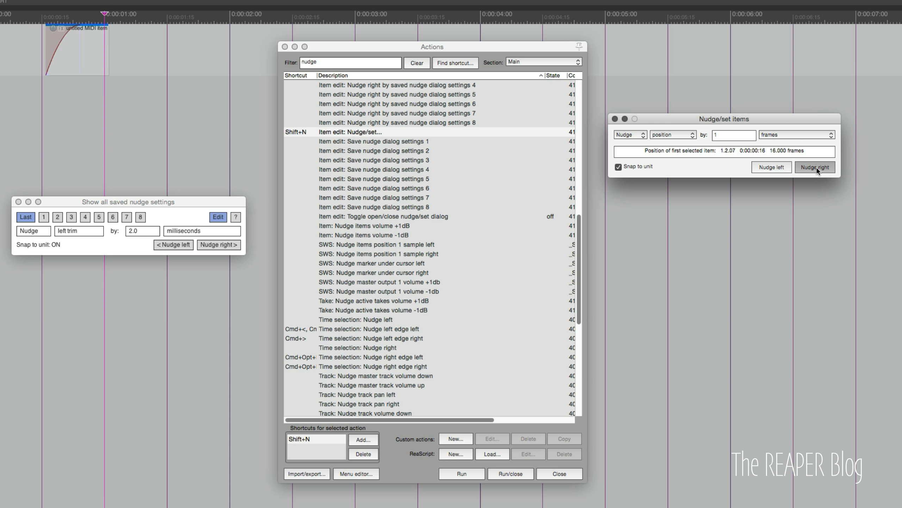
pyautogui.tripleClick(812, 169)
# - Set the nudge amount to 3 seconds and nudge the MIDI item's position right twice
pyautogui.click(781, 135)
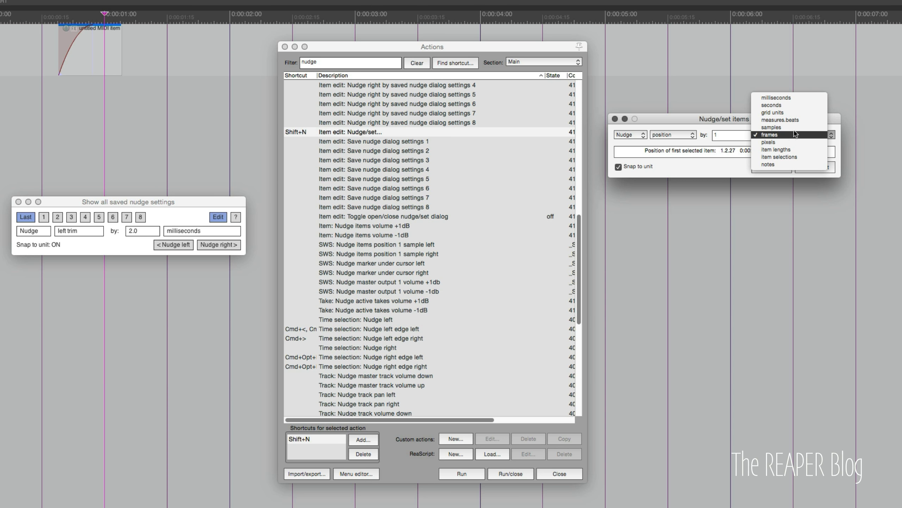
pyautogui.click(794, 105)
pyautogui.write('3')
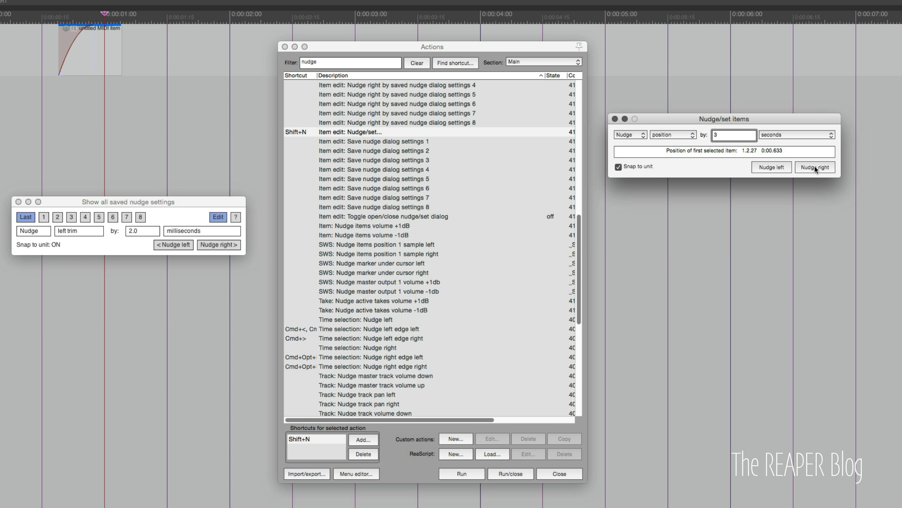
pyautogui.click(815, 167)
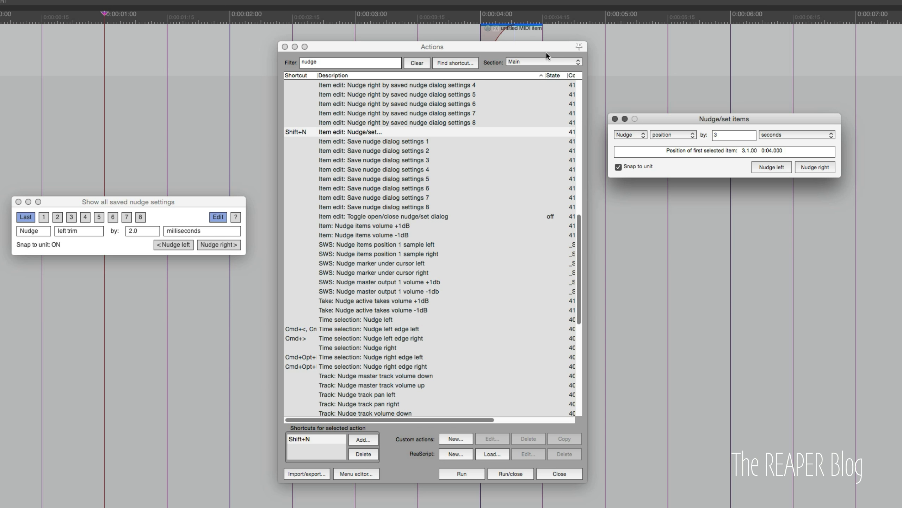
pyautogui.moveTo(546, 50); pyautogui.dragTo(433, 88)
pyautogui.click(815, 167)
# - With Snap to unit turned off, move the MIDI item slightly earlier off the grid line and nudge it left by 3 seconds
pyautogui.click(619, 166)
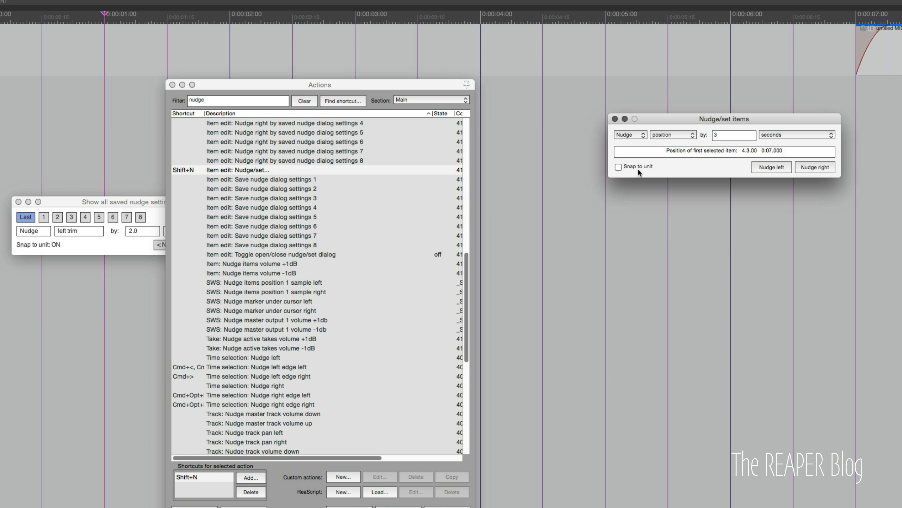
pyautogui.moveTo(885, 60)
pyautogui.mouseDown()
pyautogui.moveTo(849, 62)
pyautogui.moveTo(876, 62)
pyautogui.mouseUp()
pyautogui.click(779, 166)
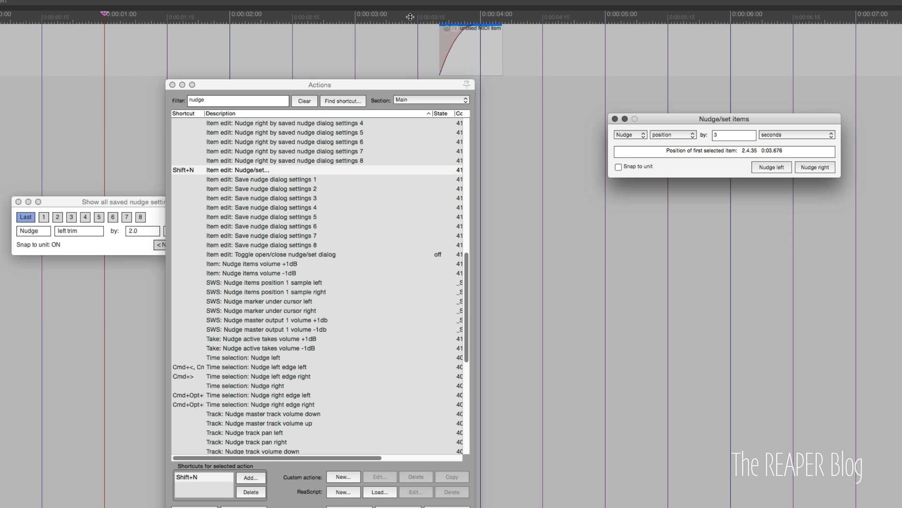
# - Turn Snap to unit back on and reposition the Nudge/set items dialog
pyautogui.click(642, 166)
pyautogui.moveTo(703, 118); pyautogui.dragTo(687, 127)
pyautogui.hscroll(1, 468, 309)
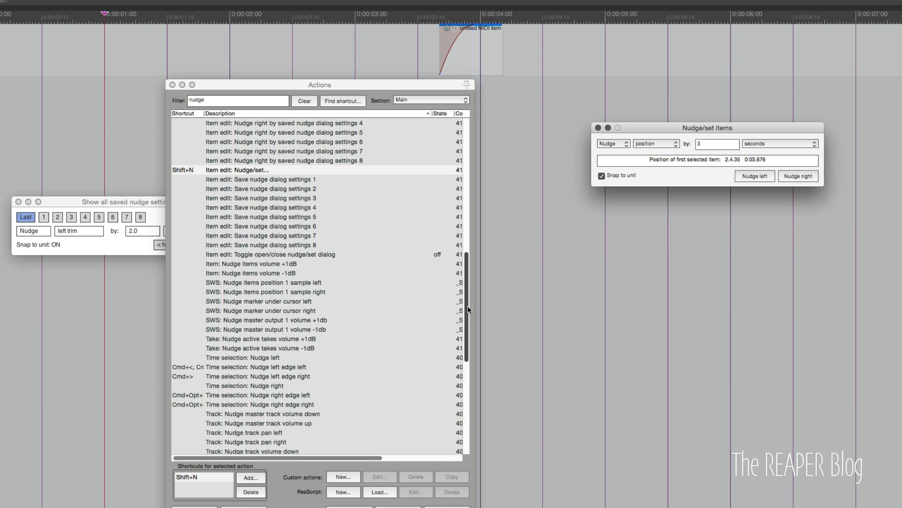
# - Examine the actions for saving nudge dialog settings and for nudging left or right by last and saved settings
pyautogui.moveTo(467, 307); pyautogui.dragTo(461, 412)
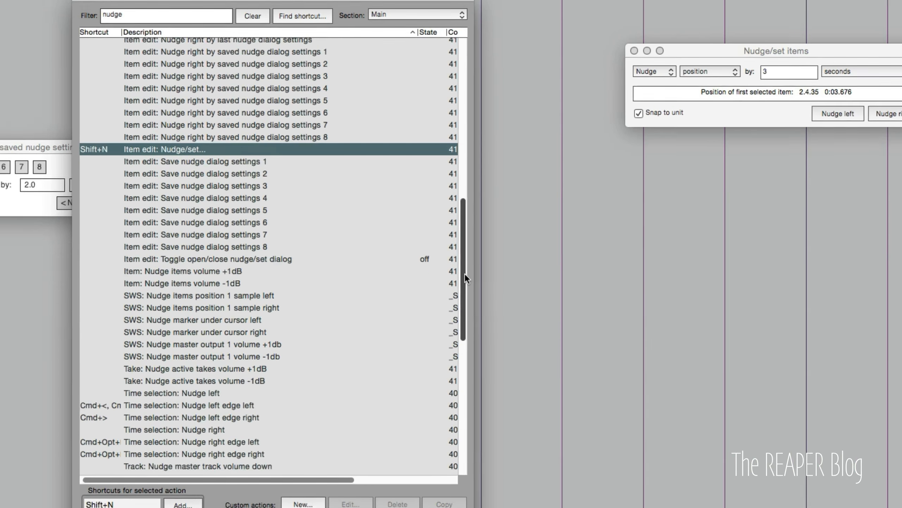
pyautogui.moveTo(464, 274); pyautogui.dragTo(465, 239)
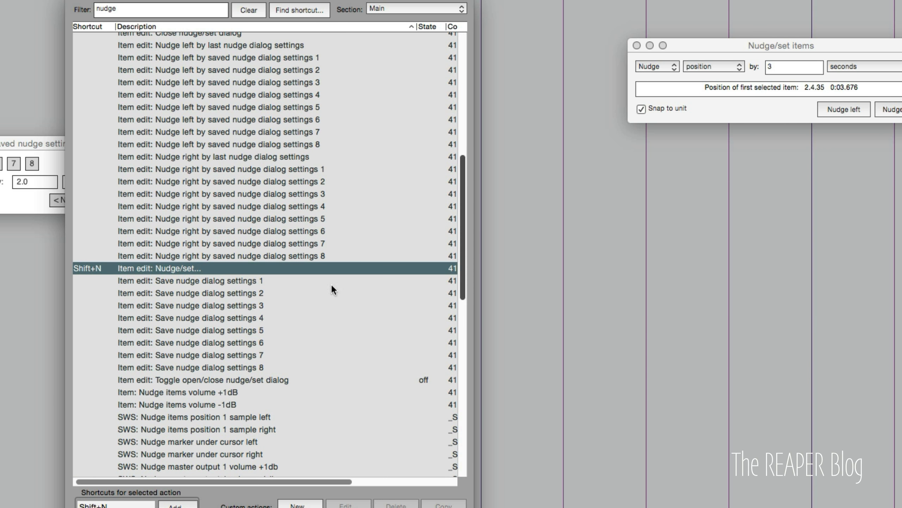
pyautogui.click(199, 282)
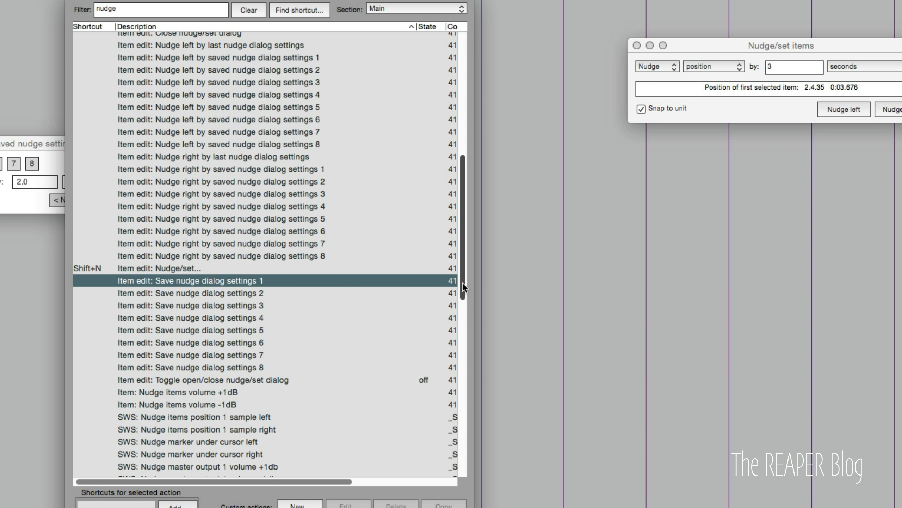
pyautogui.moveTo(463, 283); pyautogui.dragTo(461, 248)
pyautogui.click(217, 146)
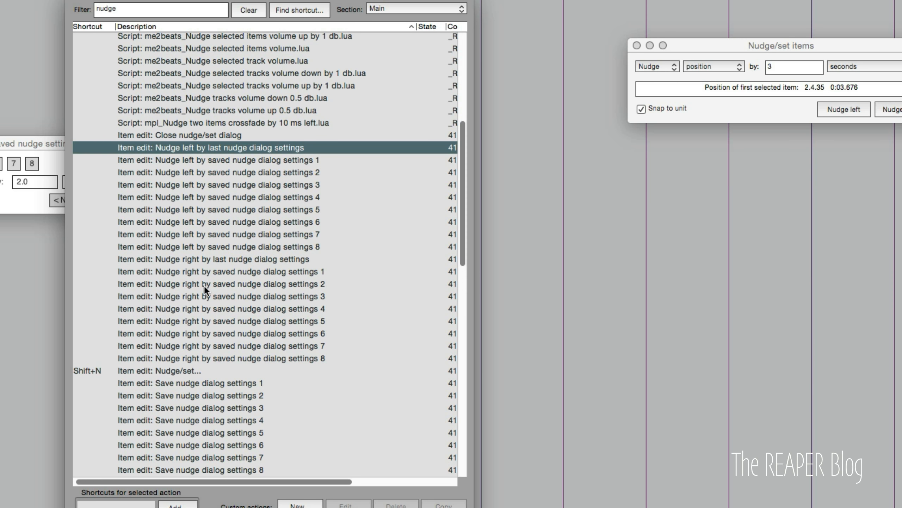
pyautogui.click(213, 271)
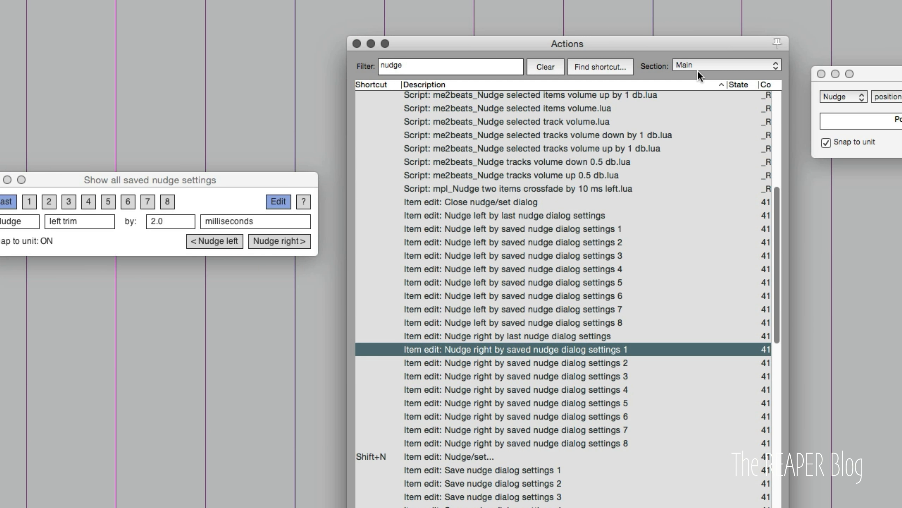
# - Locate the cfillion_Show all saved nudge settings.lua script in the action list and move the windows apart
pyautogui.moveTo(203, 179); pyautogui.dragTo(234, 160)
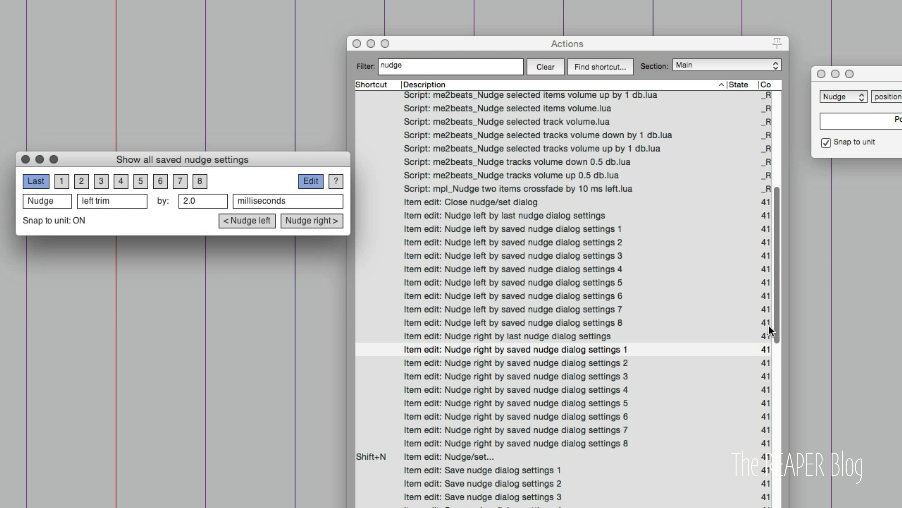
pyautogui.moveTo(775, 319); pyautogui.dragTo(761, 211)
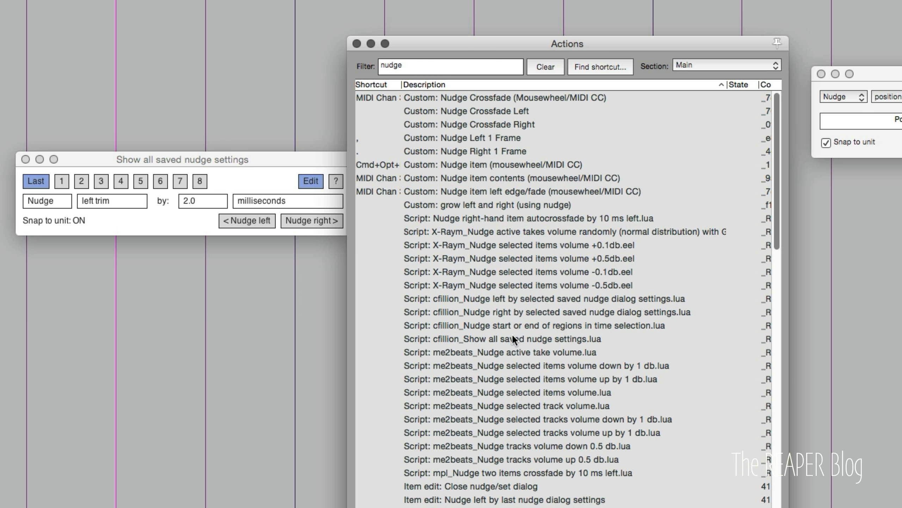
pyautogui.click(498, 340)
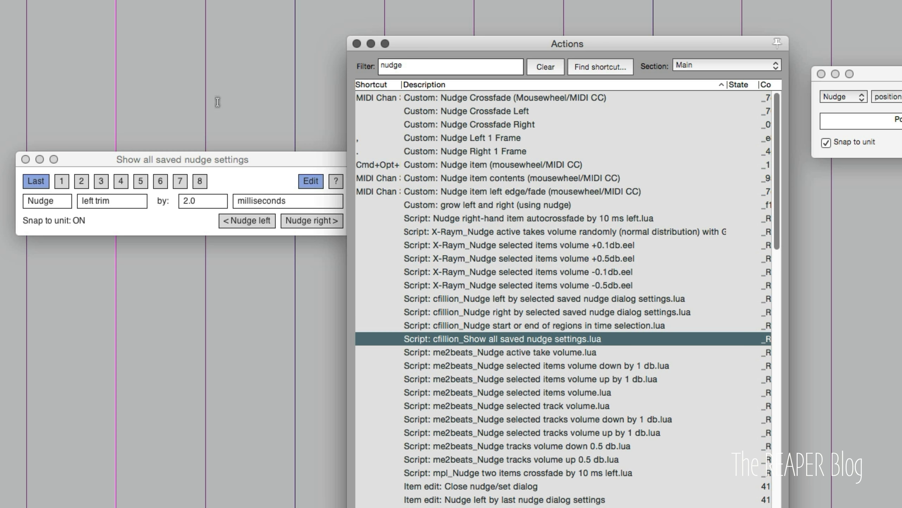
pyautogui.click(242, 158)
pyautogui.moveTo(495, 38); pyautogui.dragTo(551, 118)
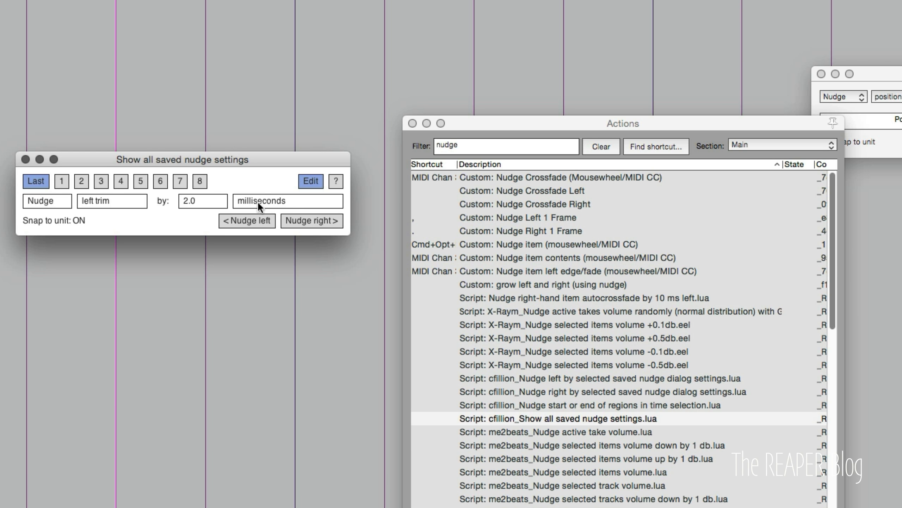
pyautogui.moveTo(230, 160); pyautogui.dragTo(268, 144)
# - Display saved nudge setting 1 and repeatedly run "Nudge left by saved nudge dialog settings 1" on the MIDI item
pyautogui.click(100, 165)
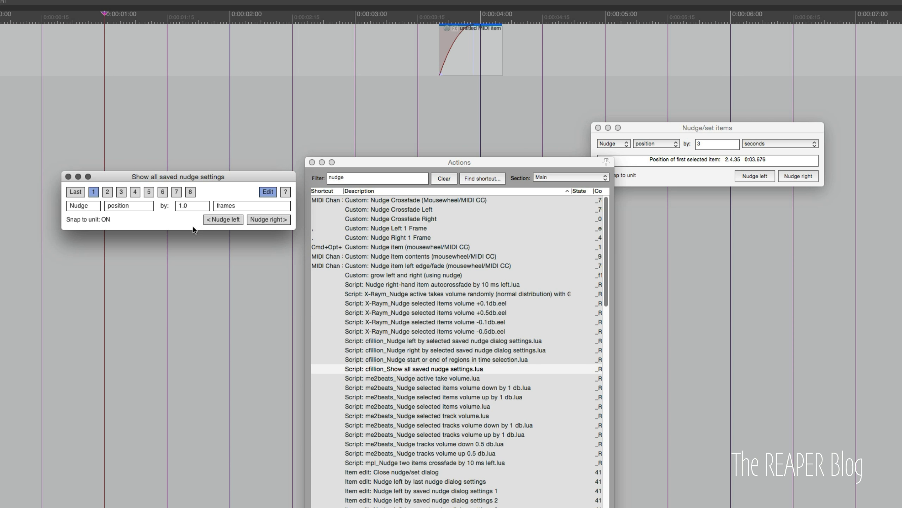
pyautogui.scroll(-9, 504, 456)
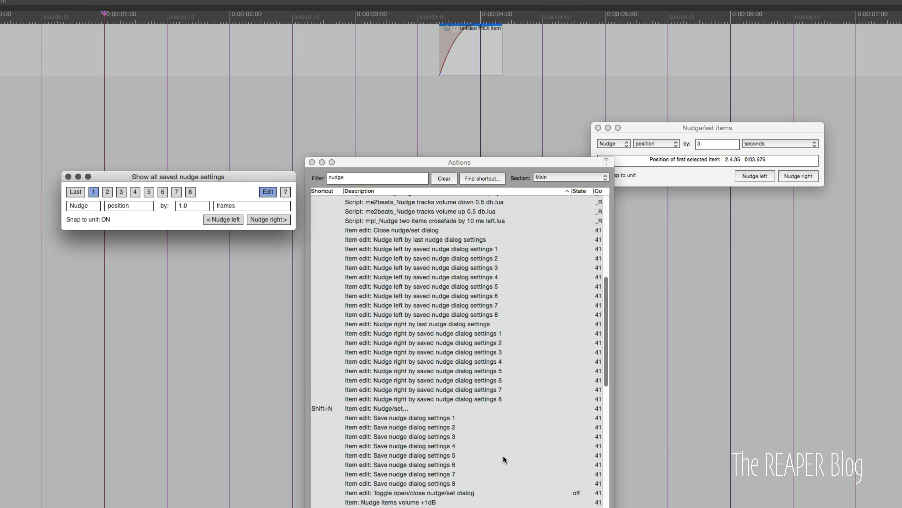
pyautogui.click(395, 405)
pyautogui.click(485, 236)
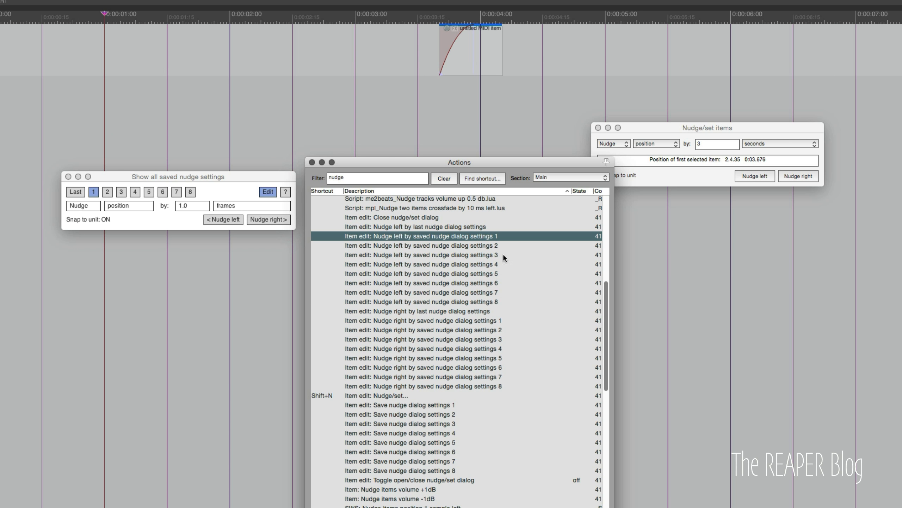
pyautogui.press('Return')
pyautogui.press('Return')
pyautogui.press('Return')
pyautogui.press('Return')
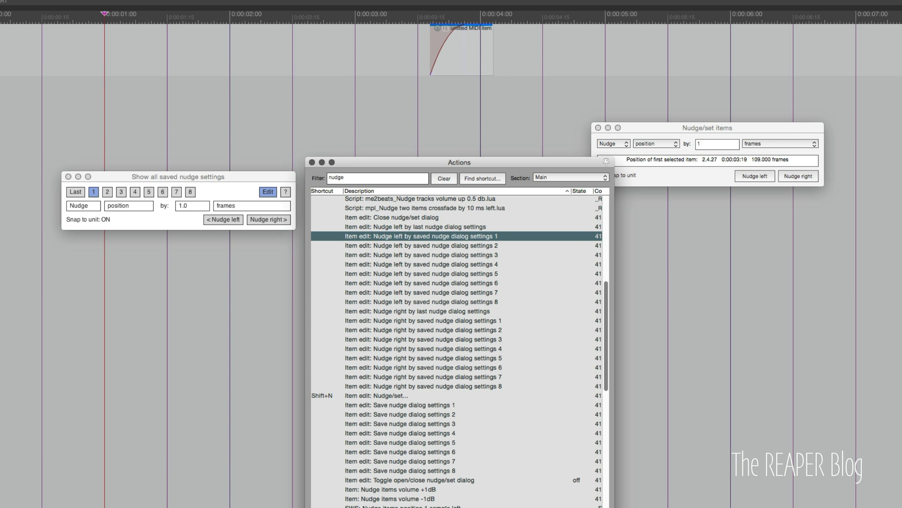
pyautogui.press('Return')
pyautogui.press('Return')
pyautogui.press('Return')
# - Run "Nudge right by saved nudge dialog settings 1" four times on the MIDI item
pyautogui.click(501, 321)
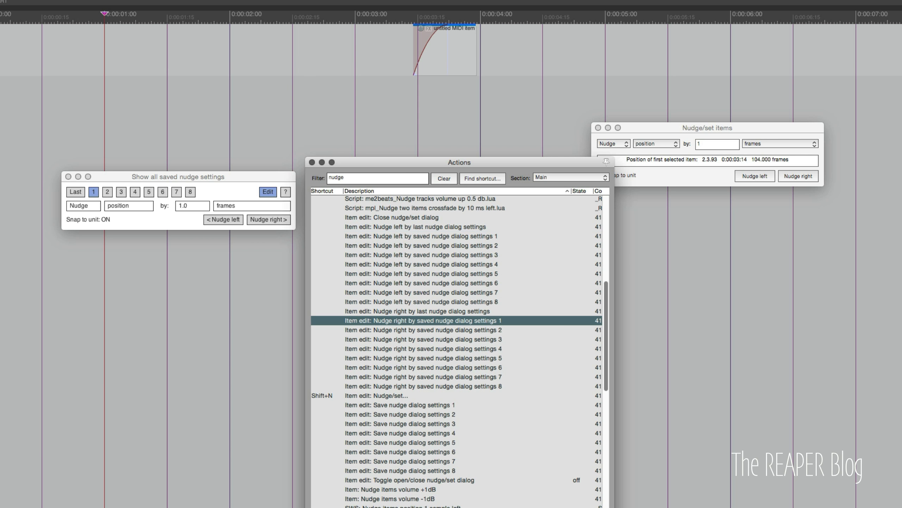
pyautogui.press('Return')
pyautogui.press('Return')
pyautogui.press('Return')
pyautogui.press('Return')
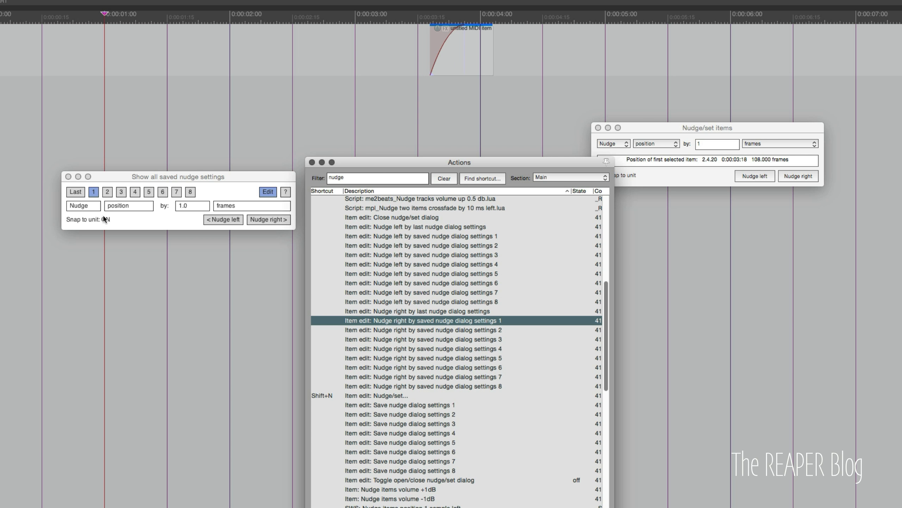
# - Review saved nudge settings 2, 5 and 7 in the Show all saved nudge settings window
pyautogui.click(108, 193)
pyautogui.click(108, 191)
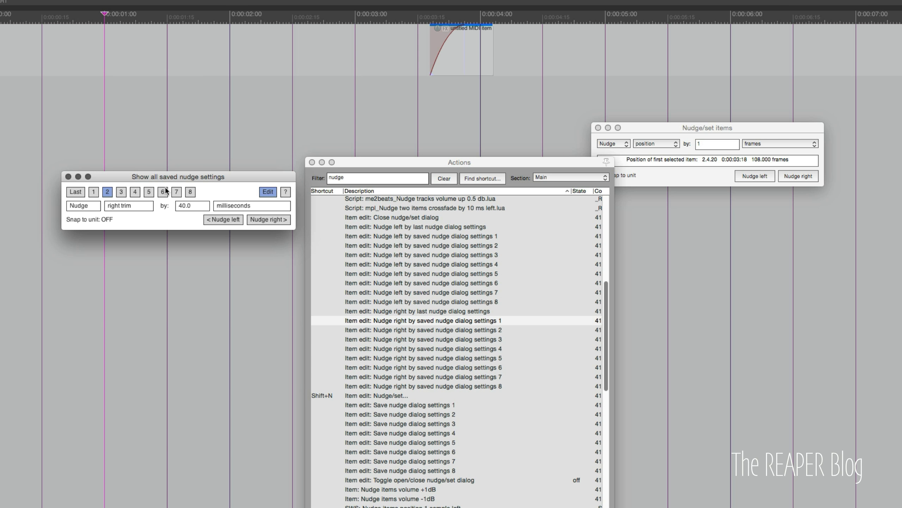
pyautogui.click(150, 192)
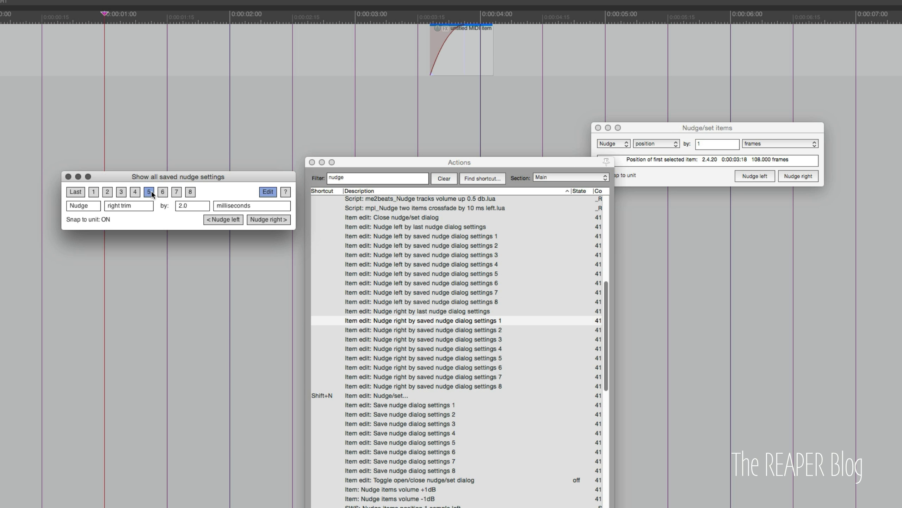
pyautogui.click(179, 192)
# - Extend the MIDI item's right edge to about 4.5 seconds and choose saved nudge setting 5
pyautogui.moveTo(493, 36); pyautogui.dragTo(544, 43)
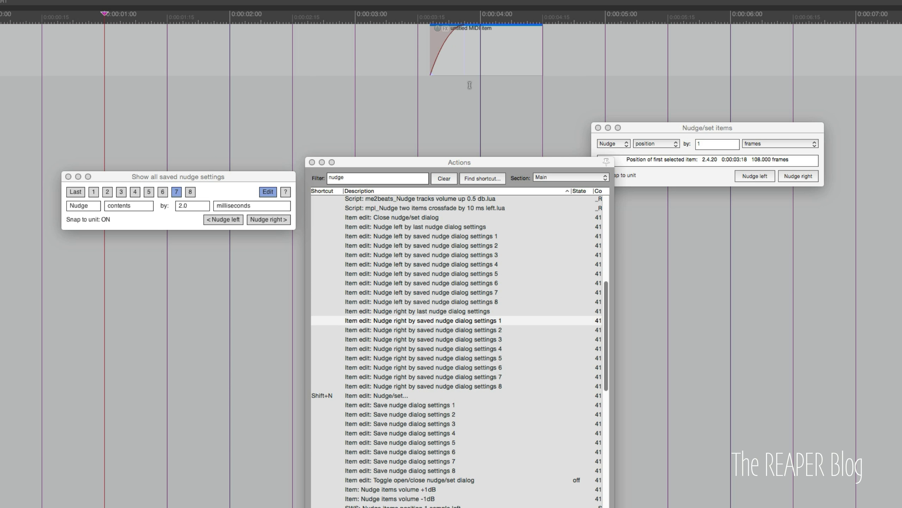
pyautogui.click(148, 192)
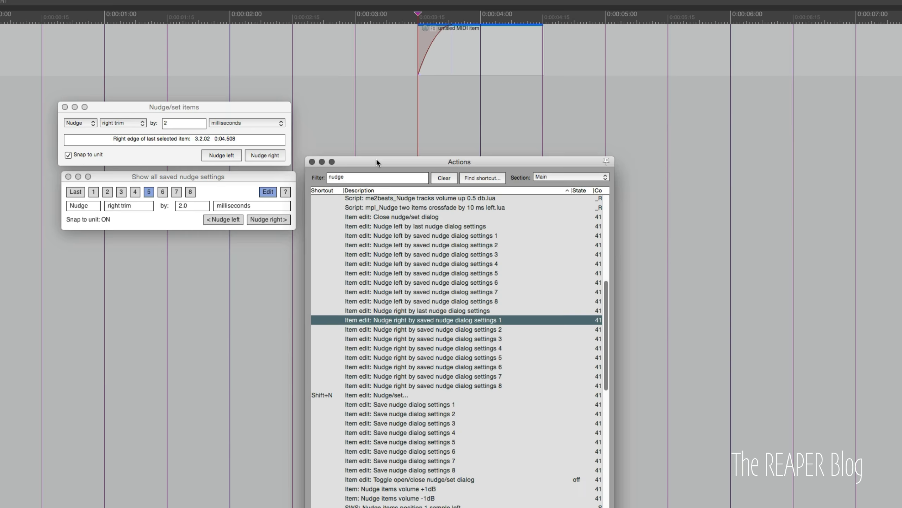
# - Move the Actions window up and look through the nudge actions to the custom ones at the beginning of the list
pyautogui.moveTo(377, 160); pyautogui.dragTo(392, 129)
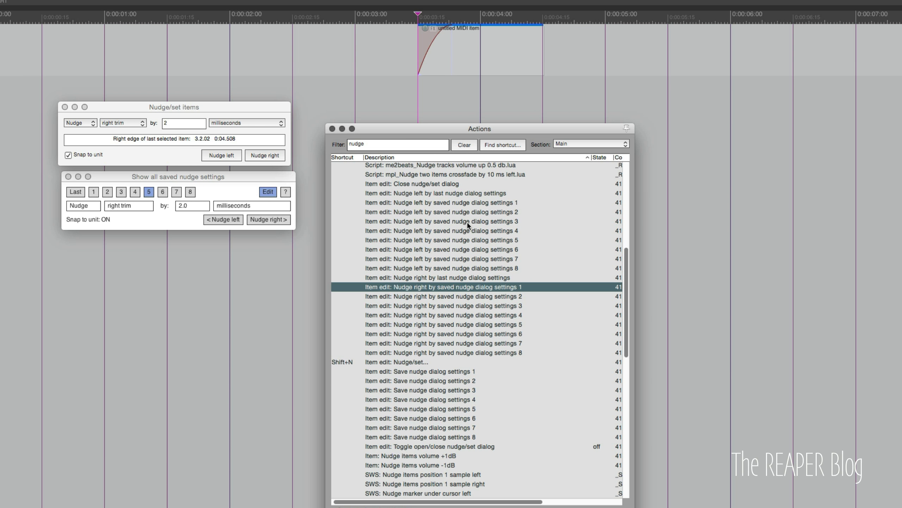
pyautogui.scroll(3, 467, 220)
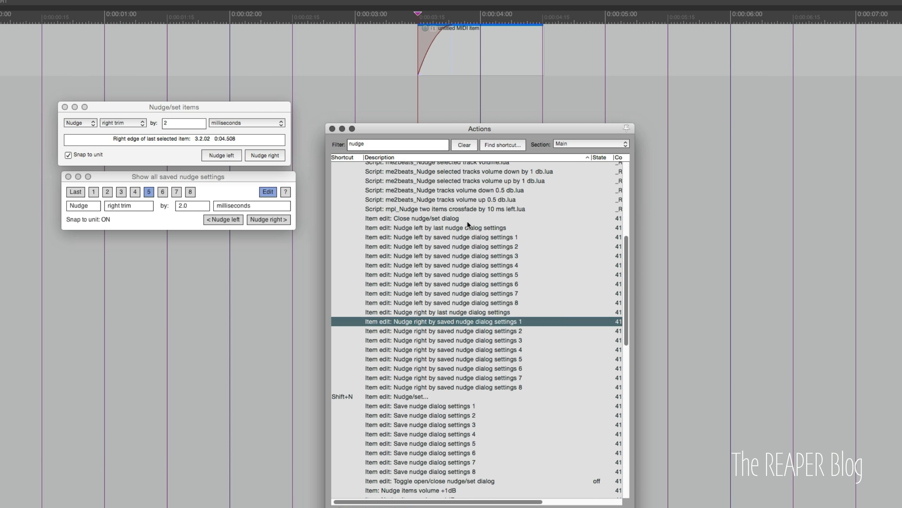
pyautogui.scroll(10, 467, 220)
# - Insert the voice-over WAV file from the media browser onto the track at the 5-second mark, then hide the browser
pyautogui.press('alt+super+x')
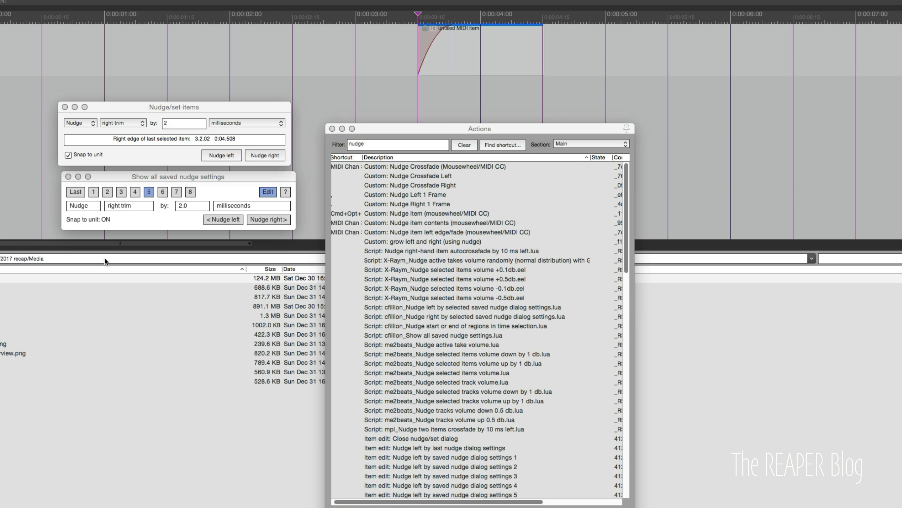
pyautogui.click(163, 278)
pyautogui.moveTo(26, 370); pyautogui.dragTo(597, 54)
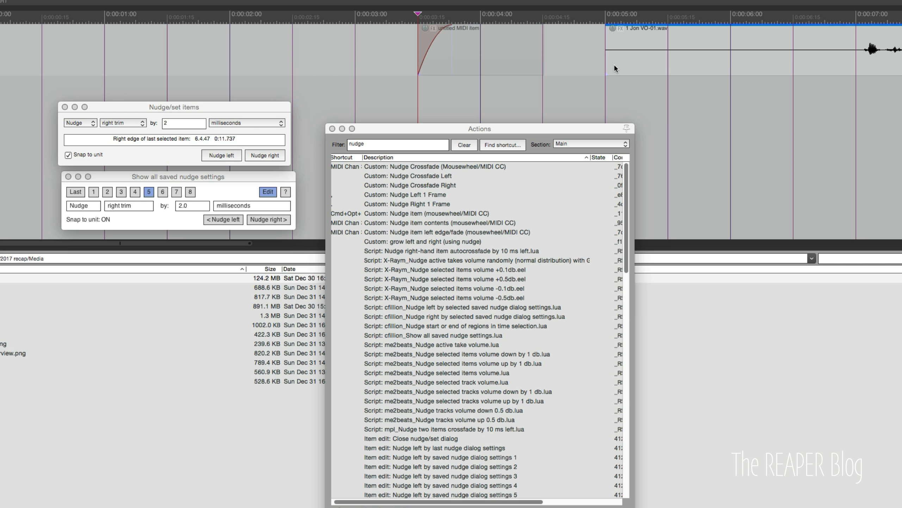
pyautogui.press('super+alt+x')
# - Split the voice-over item at about 7.5 seconds, between the speech and the loud spike, and select its second part
pyautogui.click(671, 61)
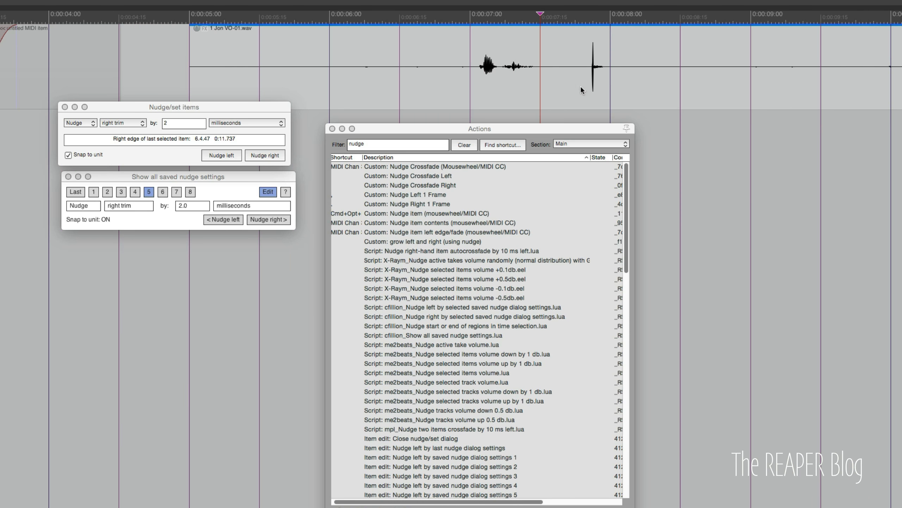
pyautogui.press('s')
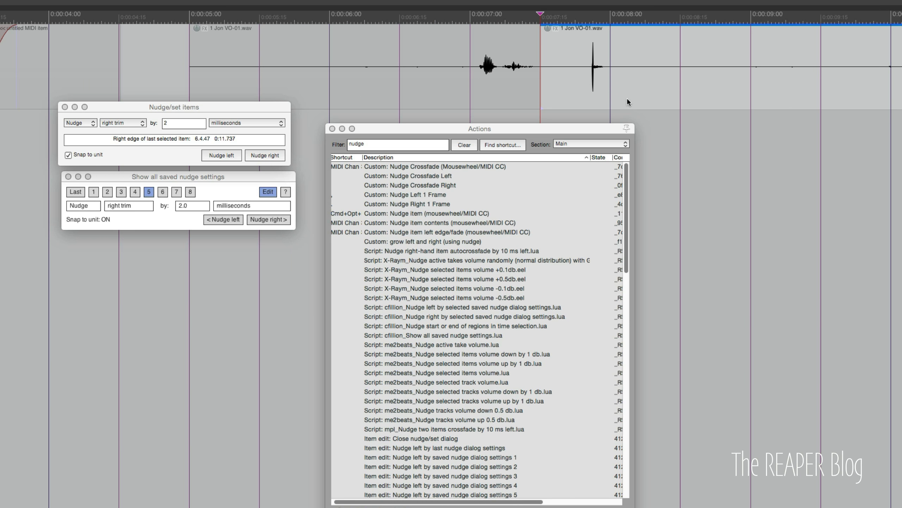
pyautogui.scroll(2, 592, 94)
pyautogui.scroll(3, 590, 97)
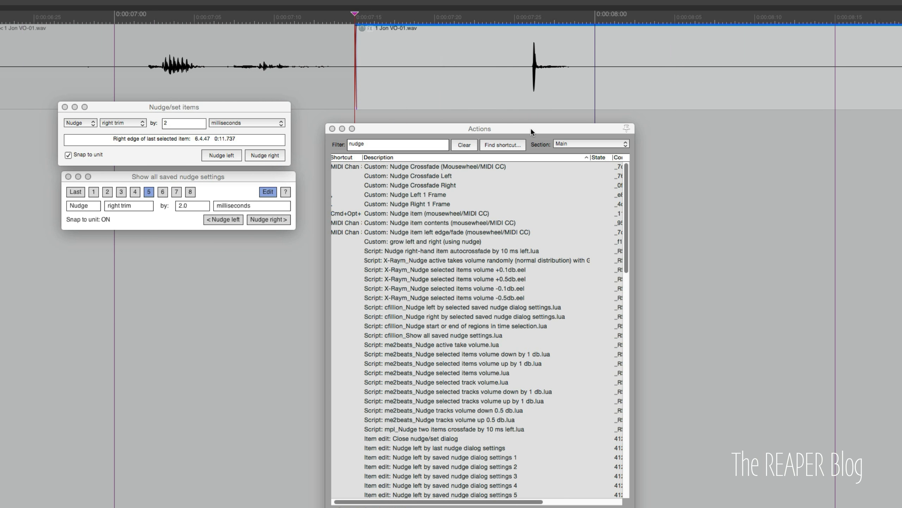
pyautogui.moveTo(531, 128); pyautogui.dragTo(565, 136)
pyautogui.click(488, 39)
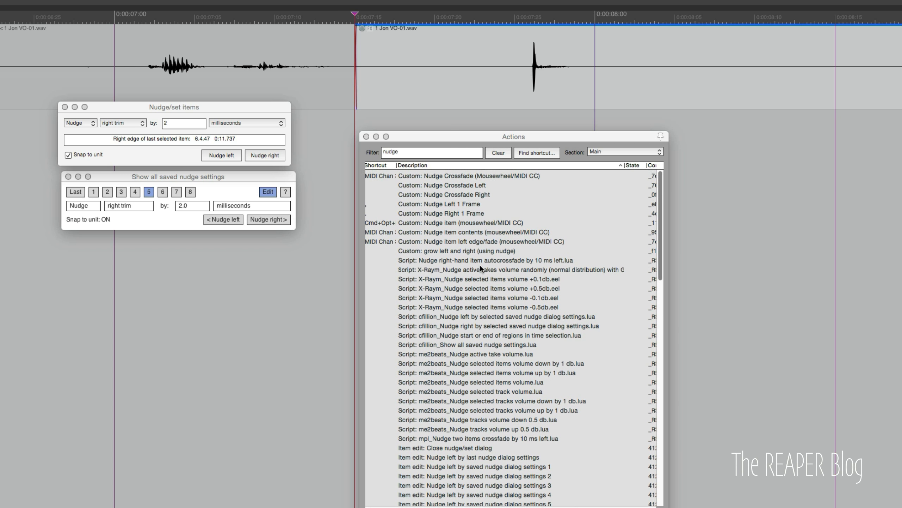
# - Place the edit cursor at the 8-second mark and nudge the second voice-over item's contents back and forth in 2 ms steps, ending slightly further right
pyautogui.click(510, 88)
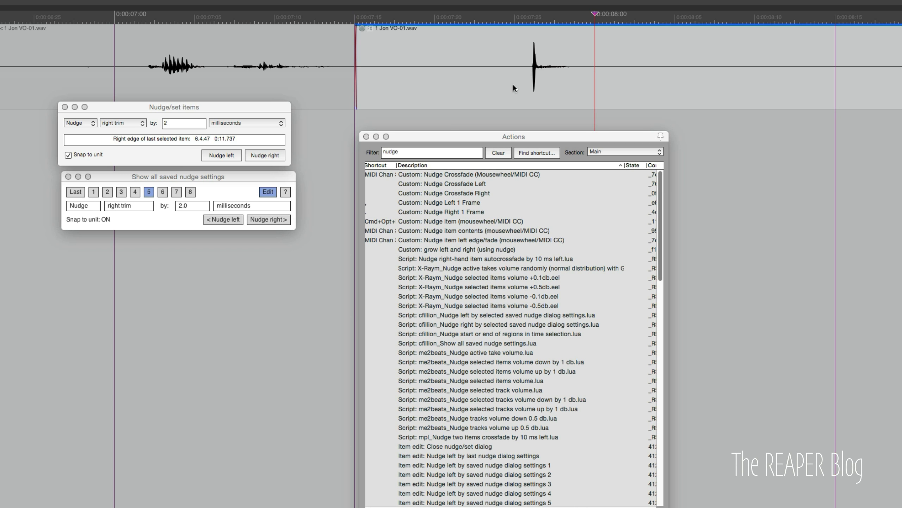
pyautogui.hscroll(5, 514, 84)
pyautogui.hscroll(-1, 513, 84)
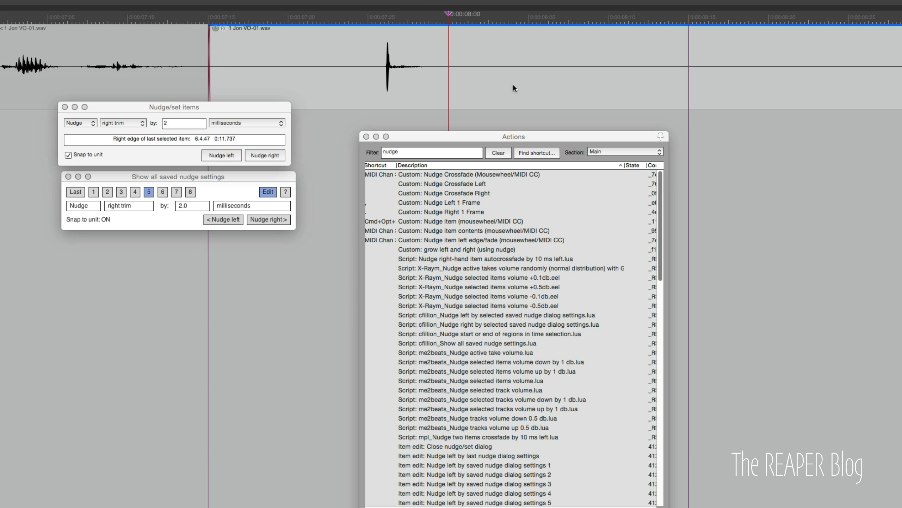
pyautogui.scroll(-15, 513, 83)
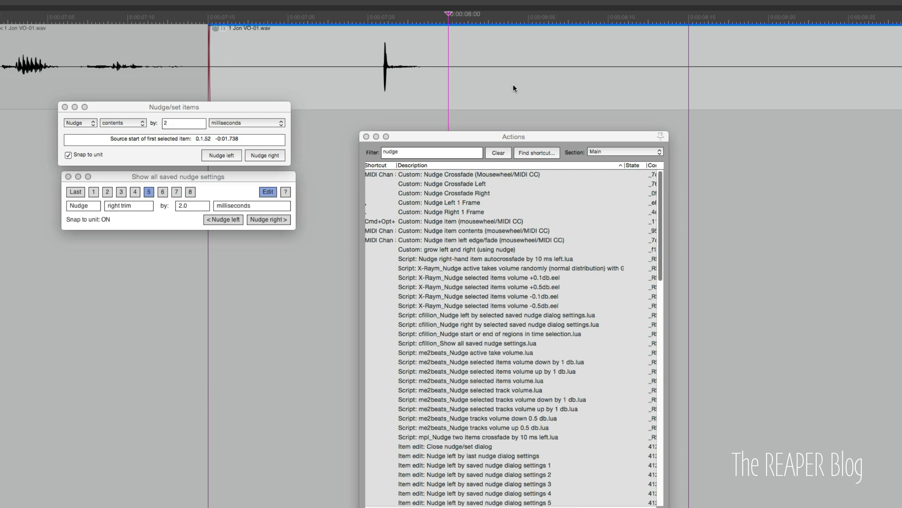
pyautogui.scroll(-3, 513, 84)
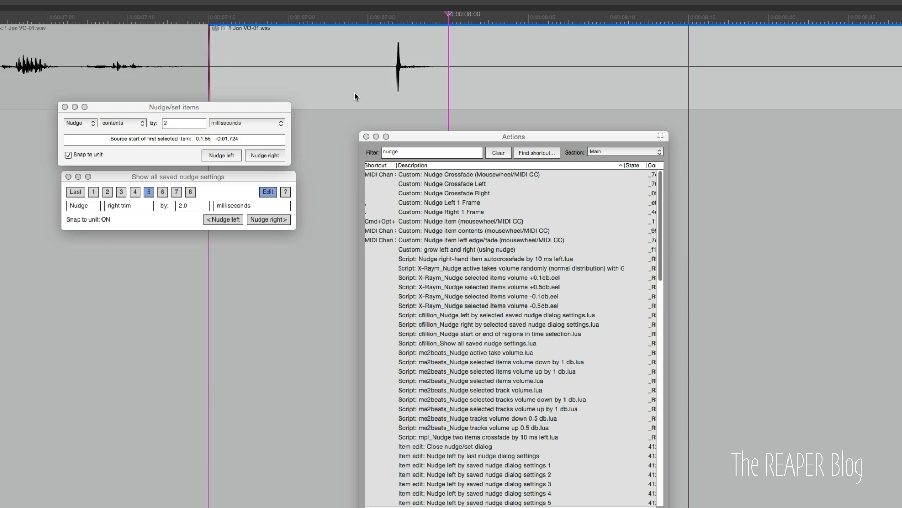
# - Examine the MIDI Chan 3 CC 99 shortcut of the item-contents nudge action and the mode of the CC# 99 knob in the Nocturn controller editor
pyautogui.click(532, 152)
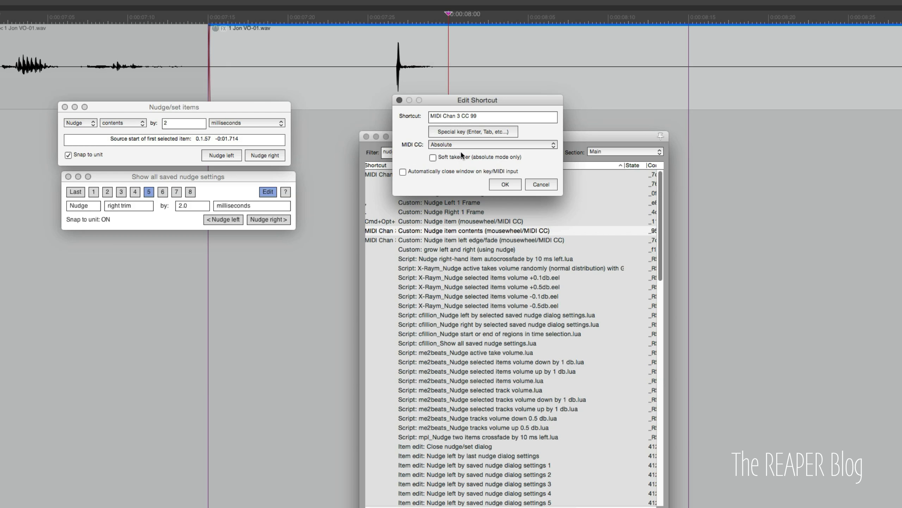
pyautogui.click(539, 182)
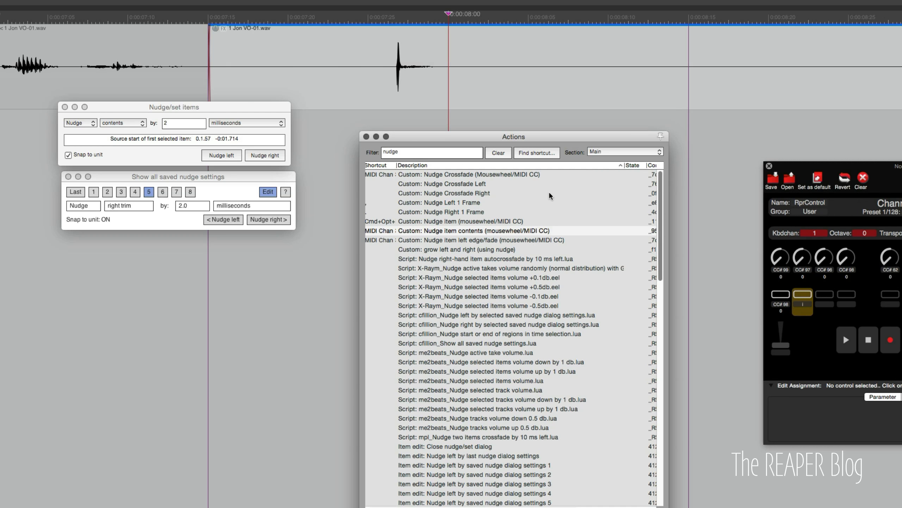
pyautogui.moveTo(901, 166); pyautogui.dragTo(725, 118)
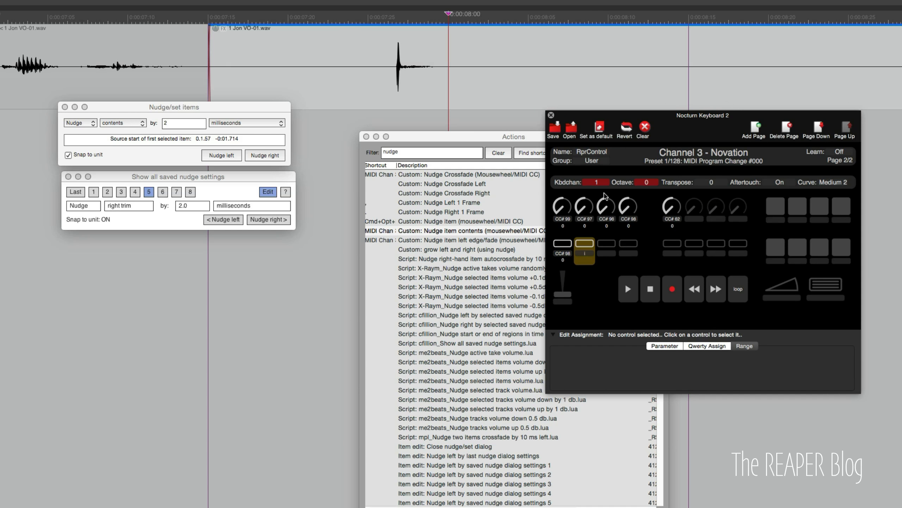
pyautogui.click(565, 212)
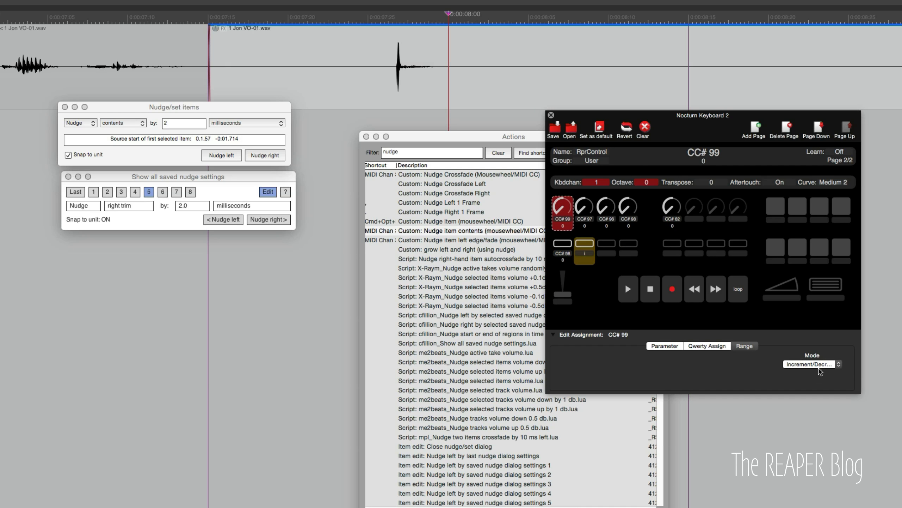
pyautogui.click(551, 115)
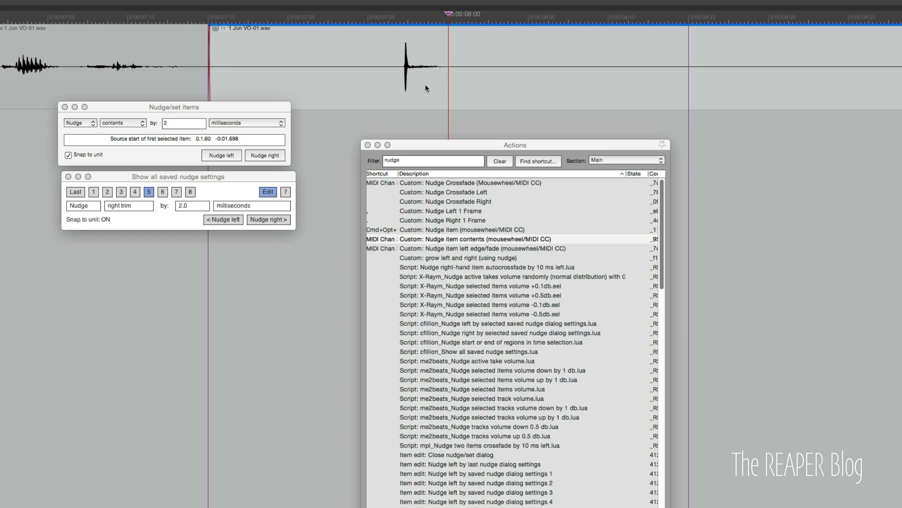
# - Nudge the second voice-over item's left edge back and forth in 2 ms steps, leaving it overlapping the first item from about 7.41 seconds
pyautogui.scroll(3, 420, 90)
pyautogui.scroll(10, 420, 90)
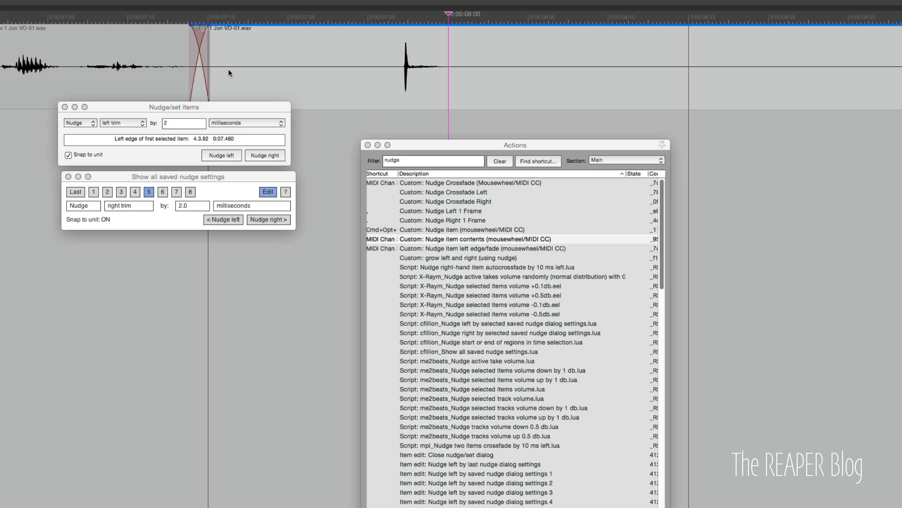
pyautogui.scroll(-8, 282, 65)
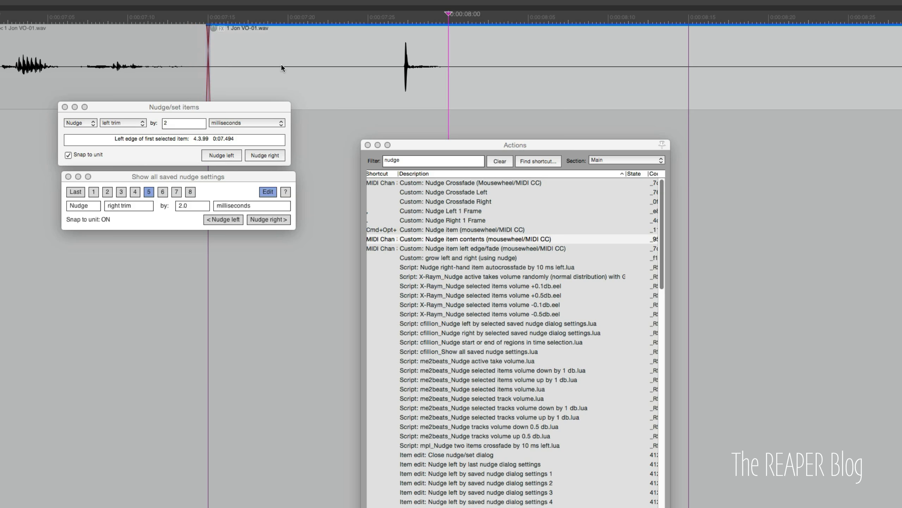
pyautogui.scroll(-15, 281, 65)
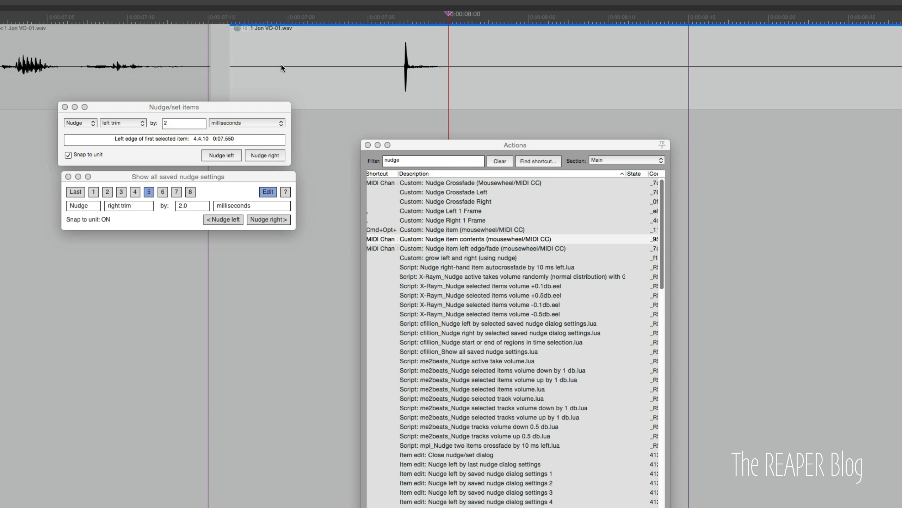
pyautogui.scroll(12, 281, 66)
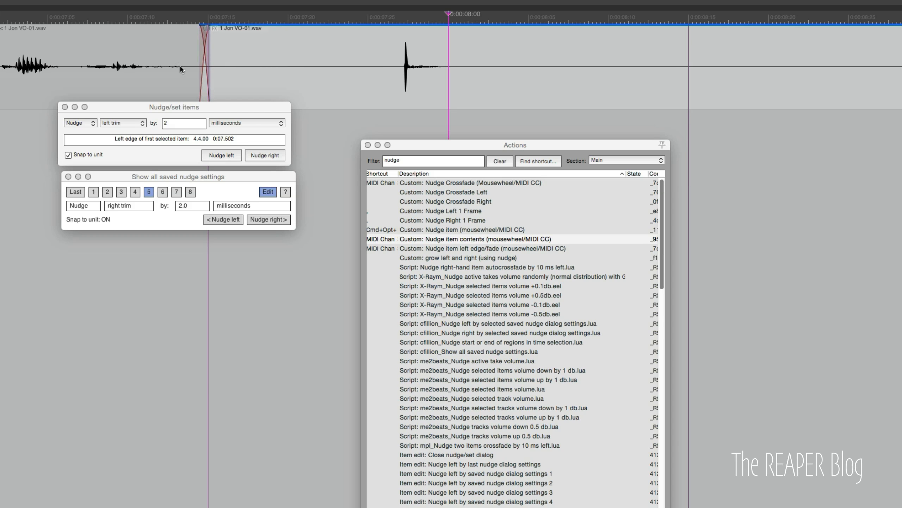
pyautogui.scroll(16, 181, 68)
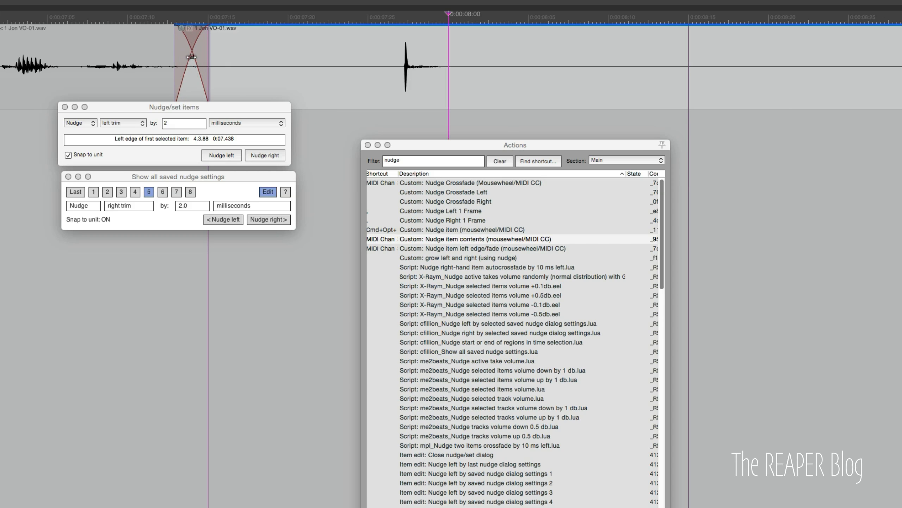
pyautogui.scroll(4, 191, 56)
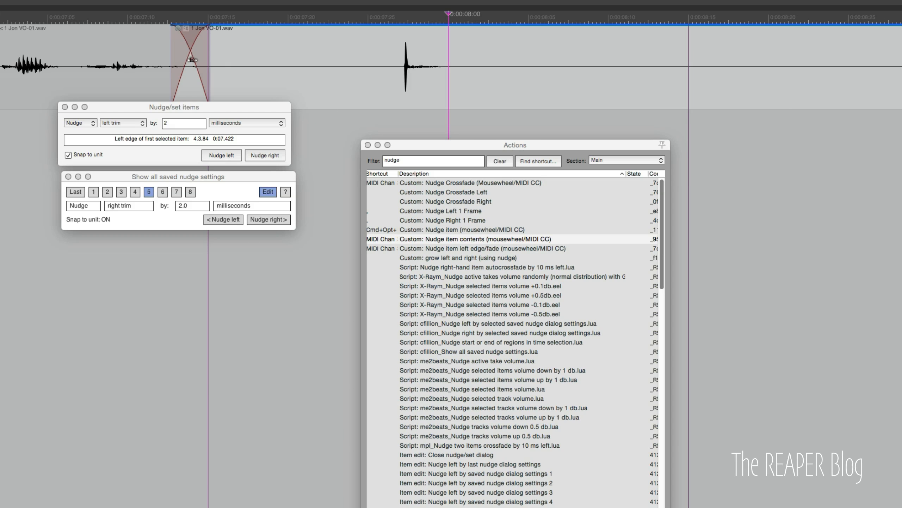
pyautogui.scroll(1, 190, 59)
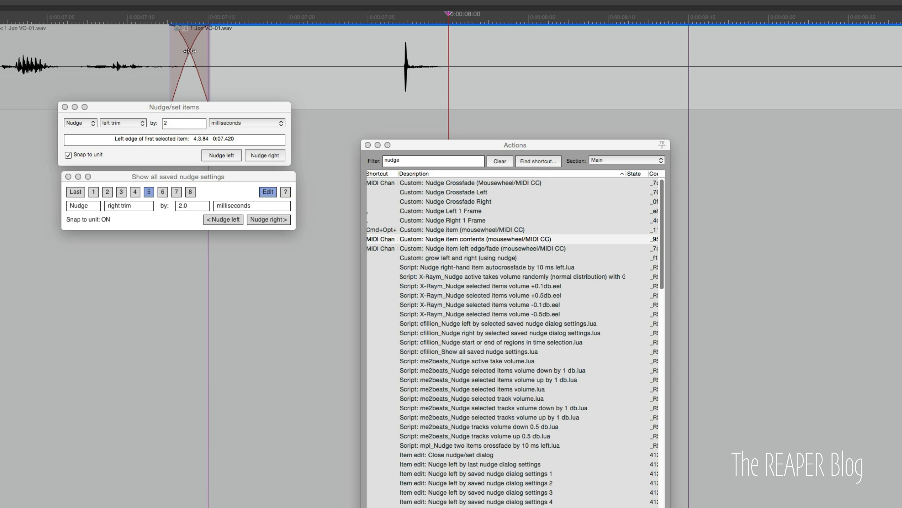
pyautogui.scroll(4, 216, 72)
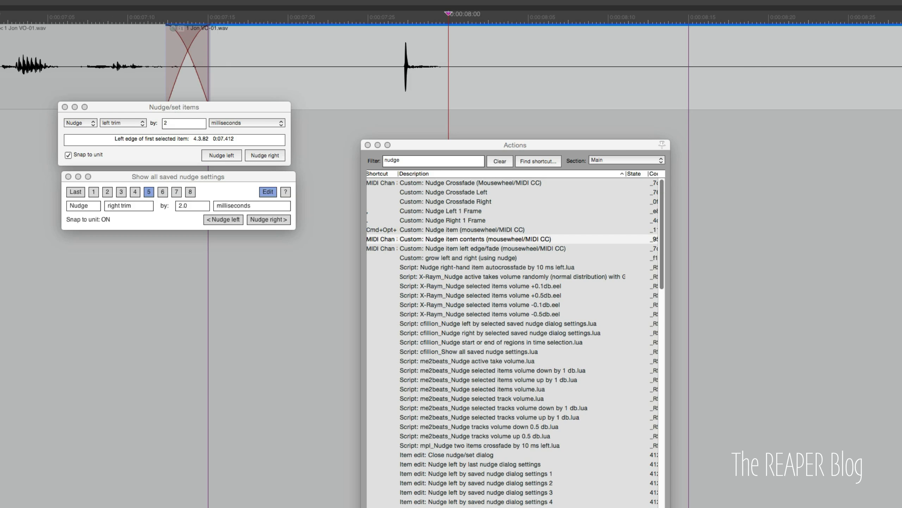
pyautogui.scroll(-8, 201, 68)
pyautogui.scroll(15, 204, 80)
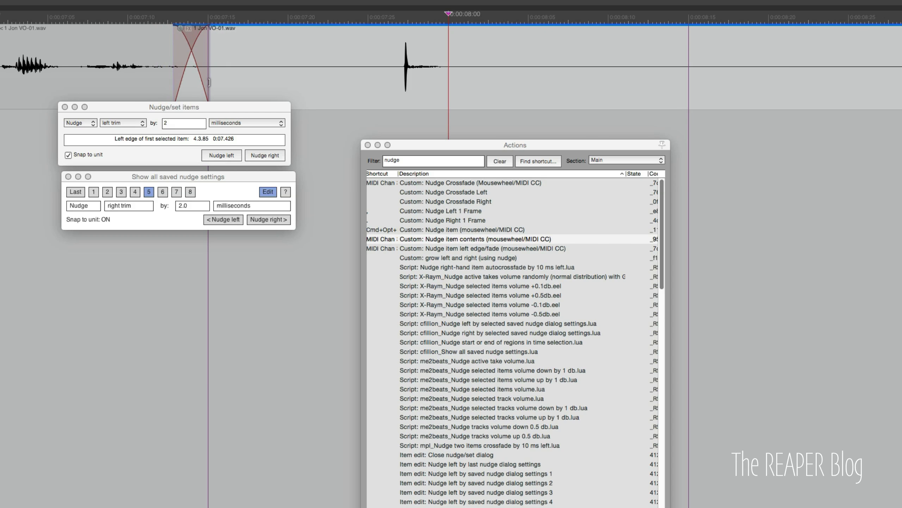
pyautogui.scroll(-9, 209, 82)
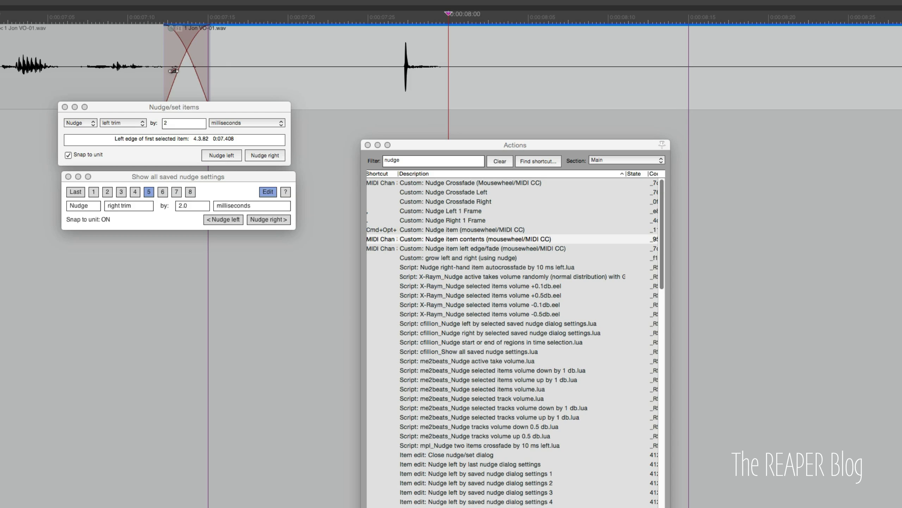
# - Nudge the crossfade between the two voice-over items back and forth in 2 ms steps, leaving it centred at about 7.5 seconds
pyautogui.scroll(9, 173, 71)
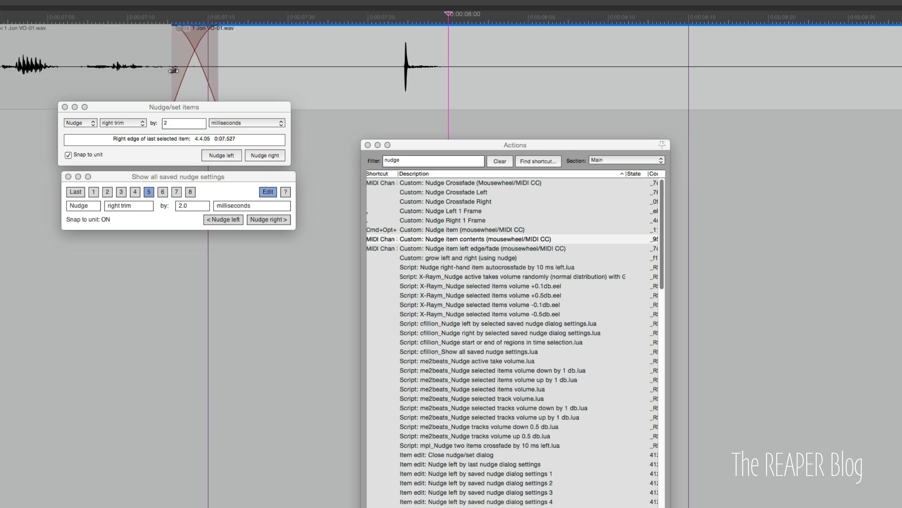
pyautogui.scroll(-10, 174, 70)
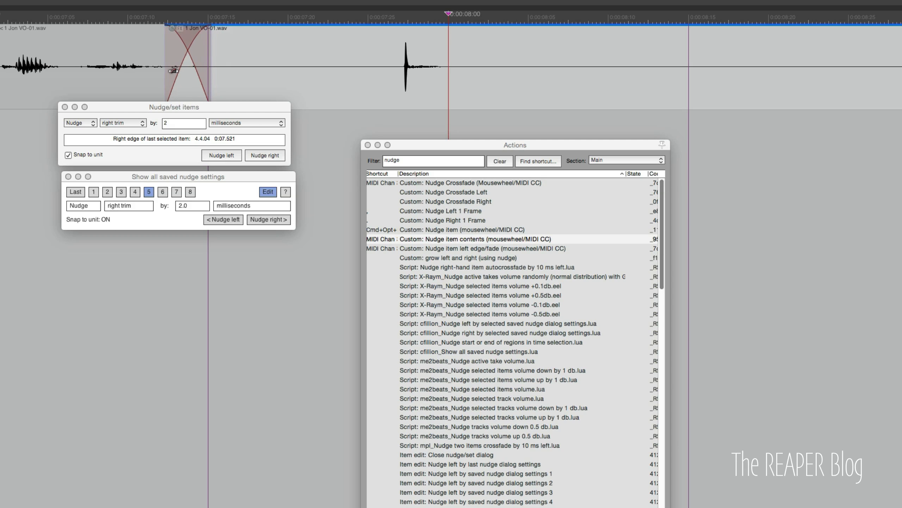
pyautogui.scroll(8, 173, 71)
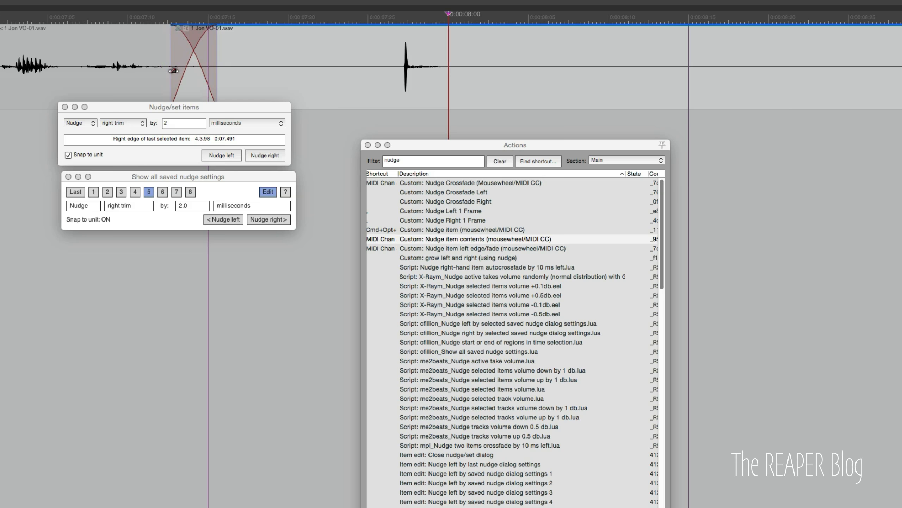
pyautogui.scroll(15, 173, 70)
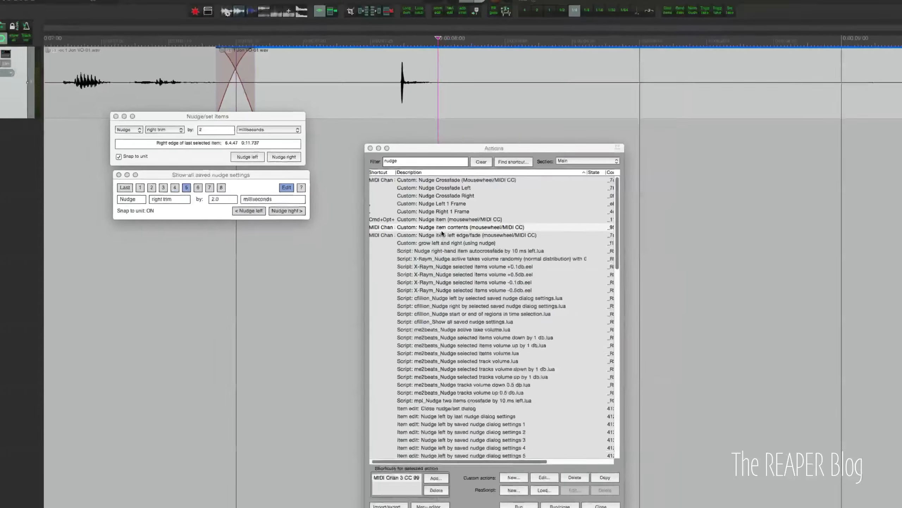
# - Open the custom action "Nudge item contents (mousewheel/MIDI CC)" for editing and examine the actions it is built from
pyautogui.click(451, 240)
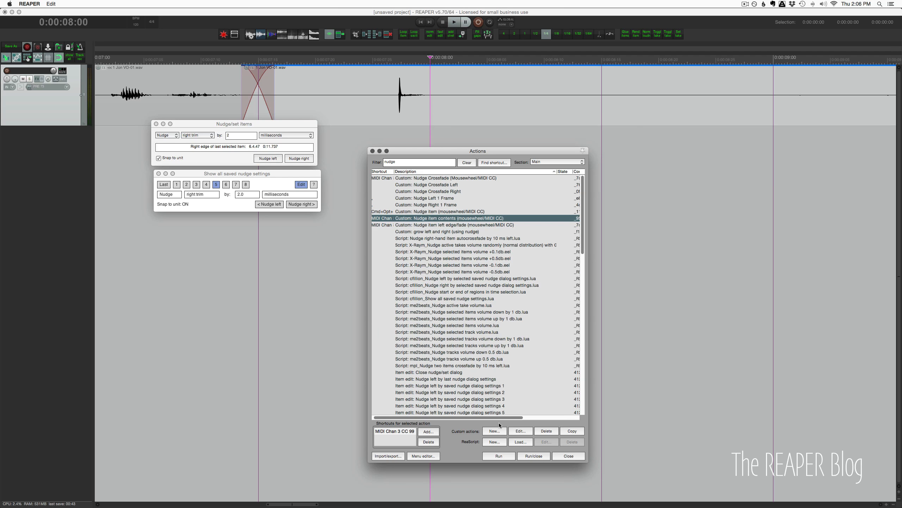
pyautogui.click(520, 430)
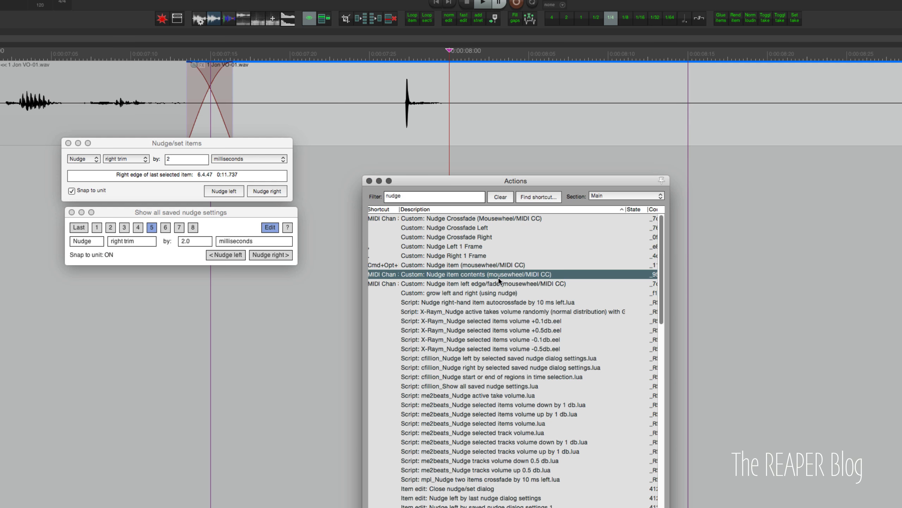
# - Use the custom action "Nudge item (mousewheel/MIDI CC)" to shift the second voice-over item back and forth in 1-frame steps, ending at 0:00:07:19
pyautogui.click(475, 265)
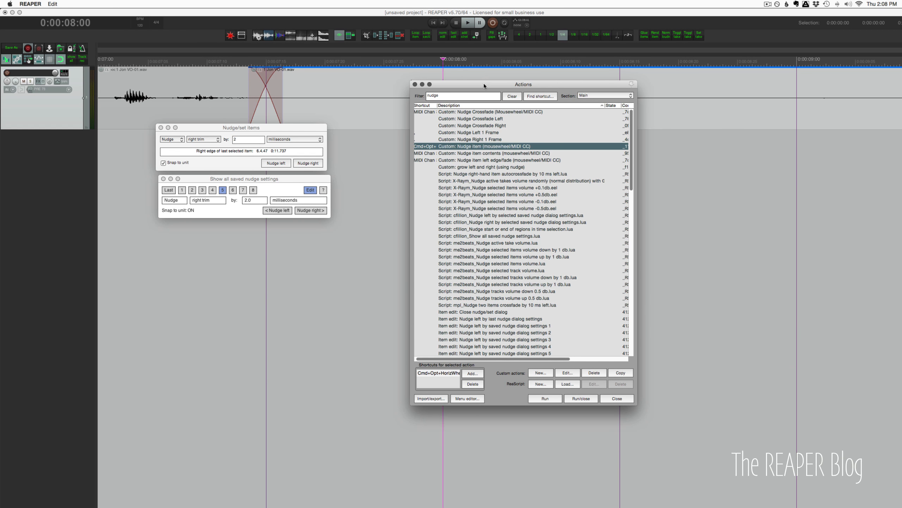
pyautogui.moveTo(509, 88); pyautogui.dragTo(491, 168)
pyautogui.click(450, 130)
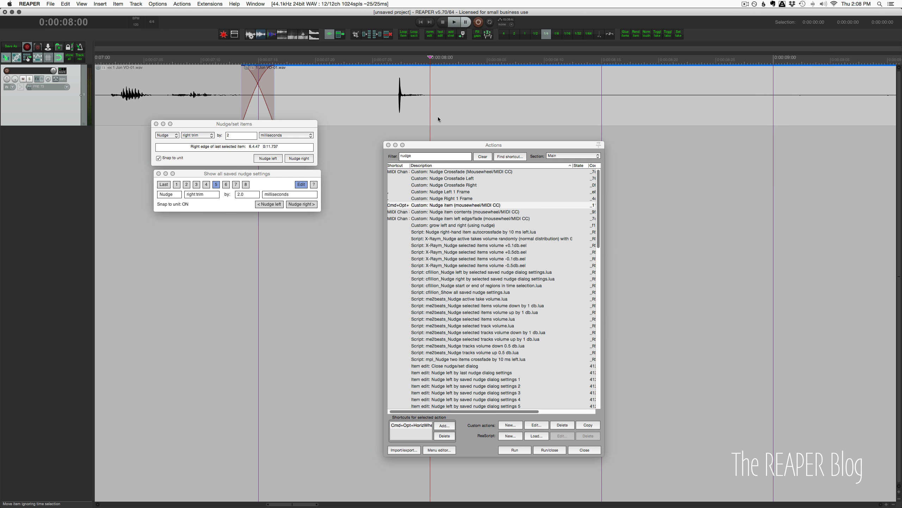
pyautogui.hscroll(8, 443, 112)
pyautogui.hscroll(-11, 442, 113)
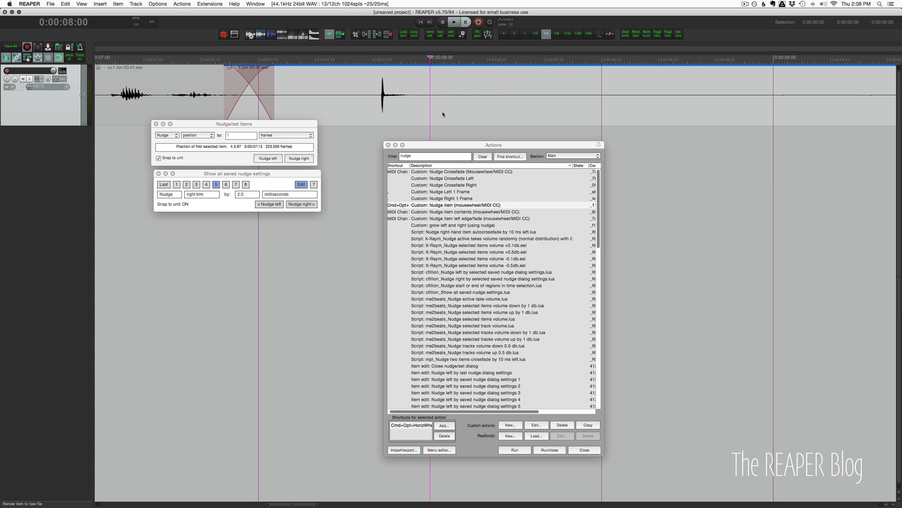
pyautogui.hscroll(10, 443, 113)
pyautogui.hscroll(-8, 443, 113)
pyautogui.hscroll(8, 443, 112)
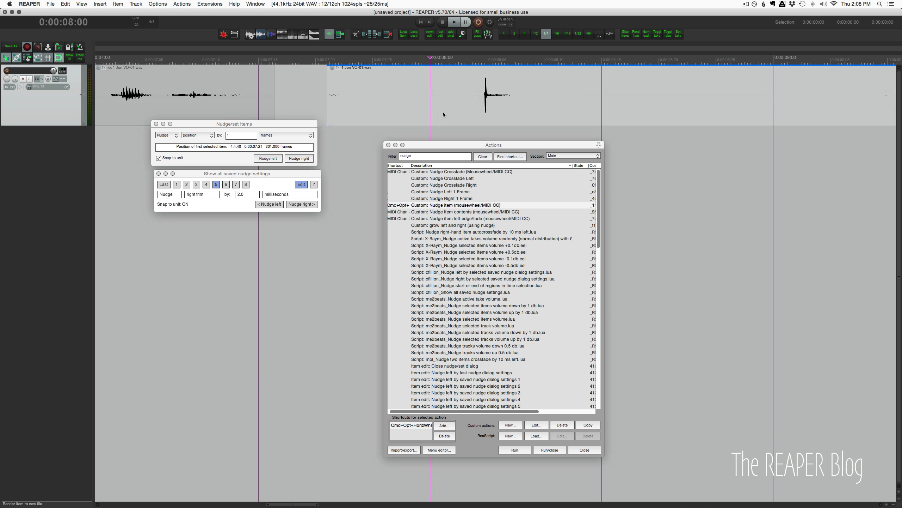
pyautogui.hscroll(-5, 443, 111)
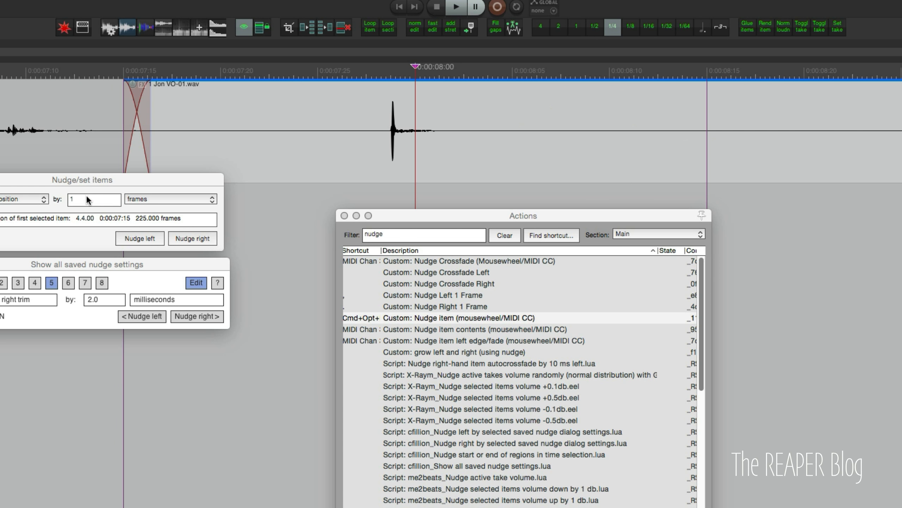
pyautogui.hscroll(4, 479, 133)
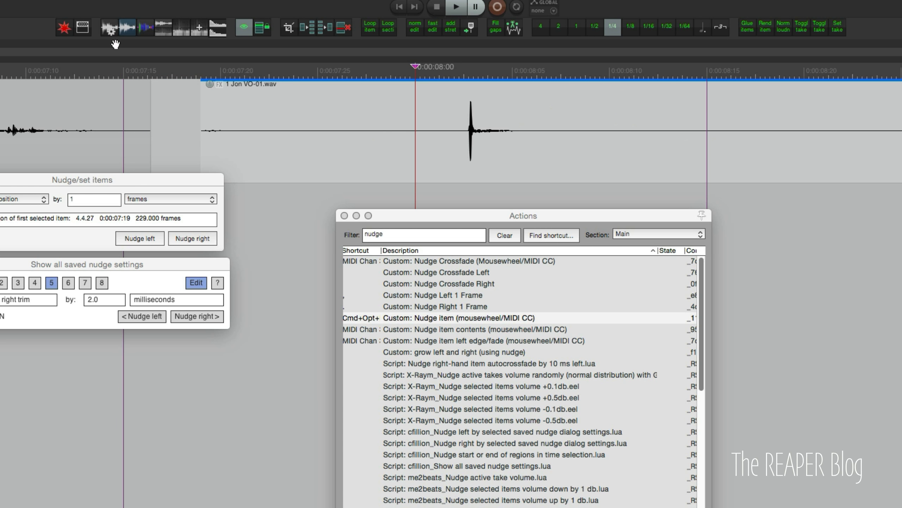
# - Switch the grid to frame lines and nudge the second voice-over item along them in 1-frame steps, ending at 0:00:07:15
pyautogui.click(82, 28)
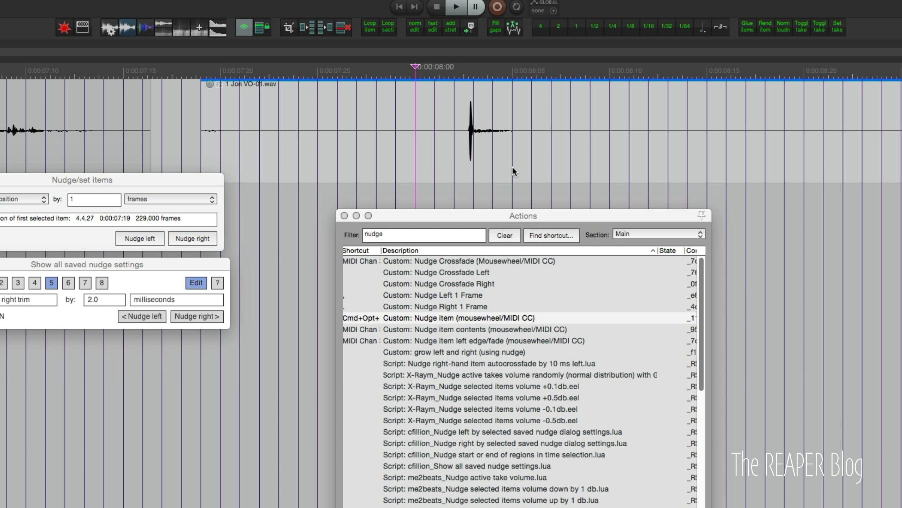
pyautogui.hscroll(-2, 512, 168)
pyautogui.hscroll(9, 511, 167)
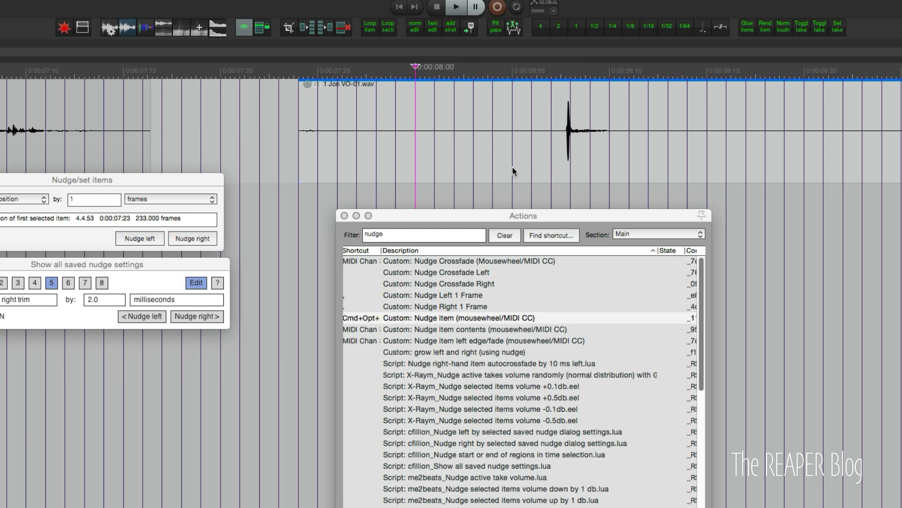
pyautogui.hscroll(-5, 512, 167)
pyautogui.hscroll(-6, 511, 166)
# - Open the custom action "Nudge Left 1 Frame" for editing, examine the saved nudge setting it calls, and close it
pyautogui.click(473, 340)
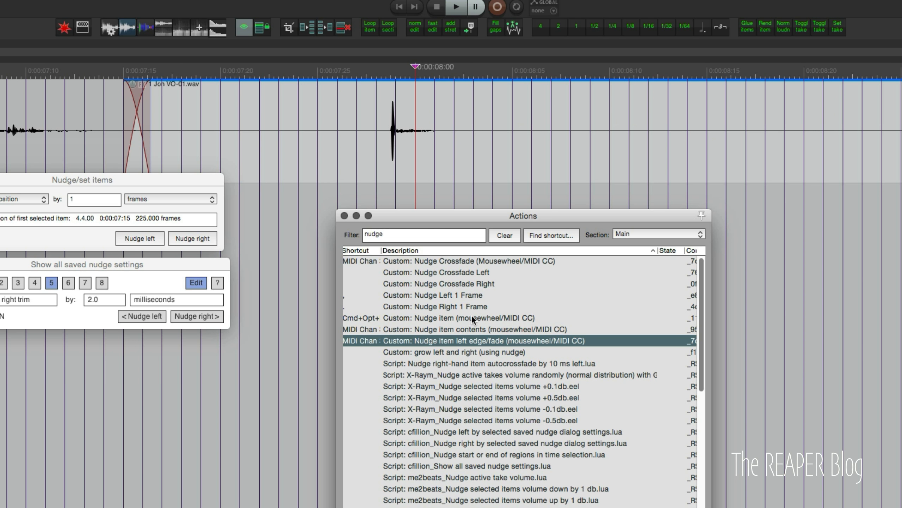
pyautogui.click(471, 317)
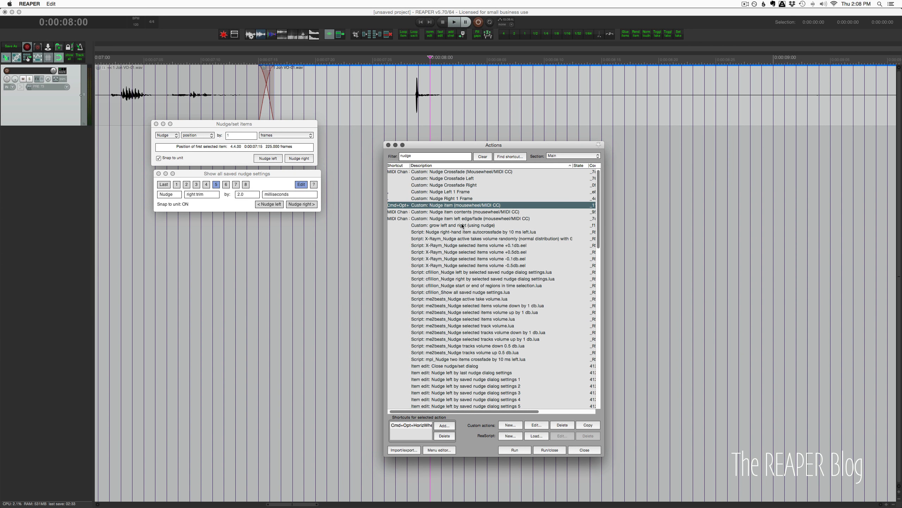
pyautogui.hscroll(-2, 463, 204)
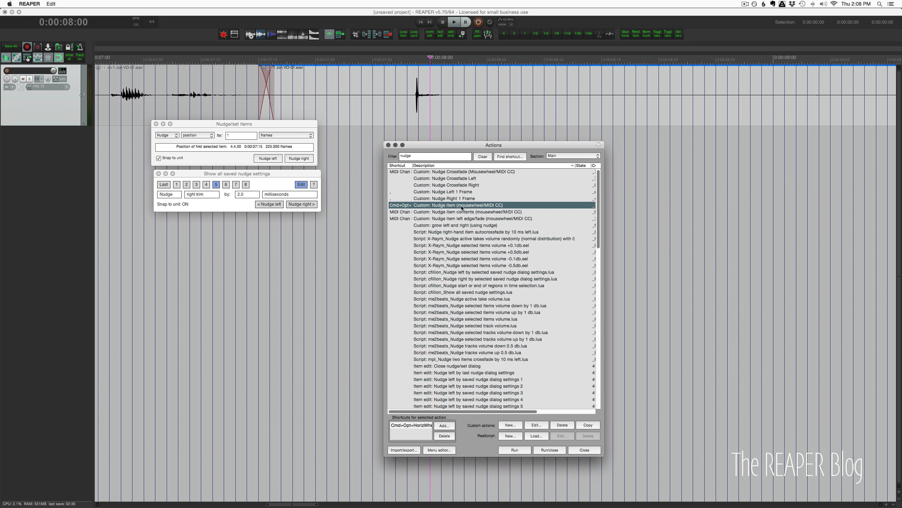
pyautogui.click(460, 192)
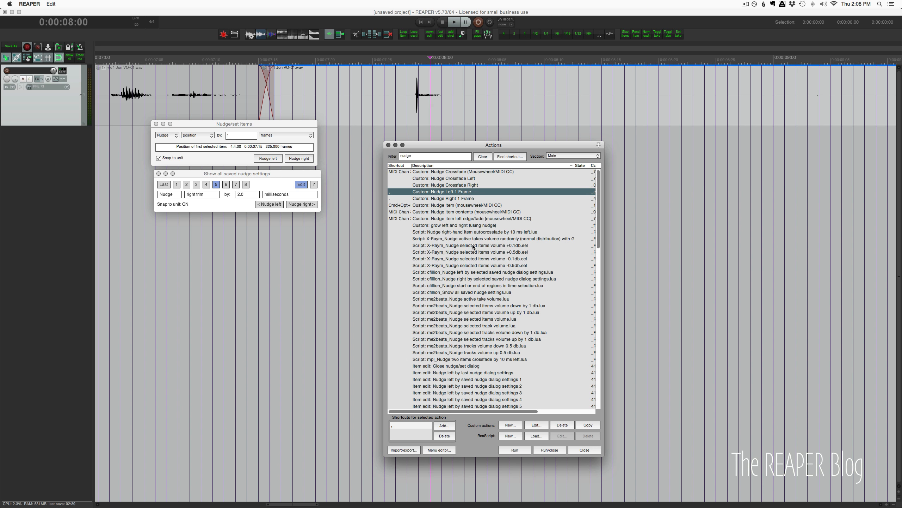
pyautogui.click(472, 199)
pyautogui.click(472, 192)
pyautogui.click(536, 425)
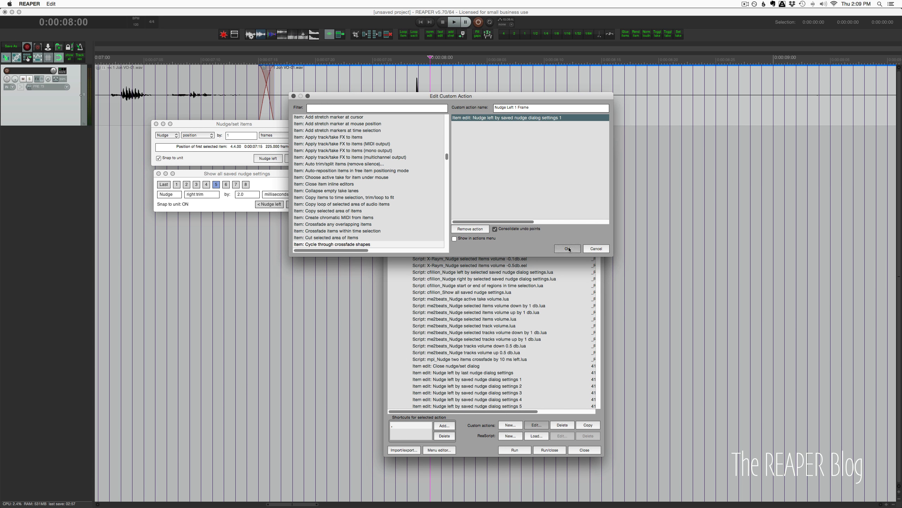
pyautogui.click(568, 249)
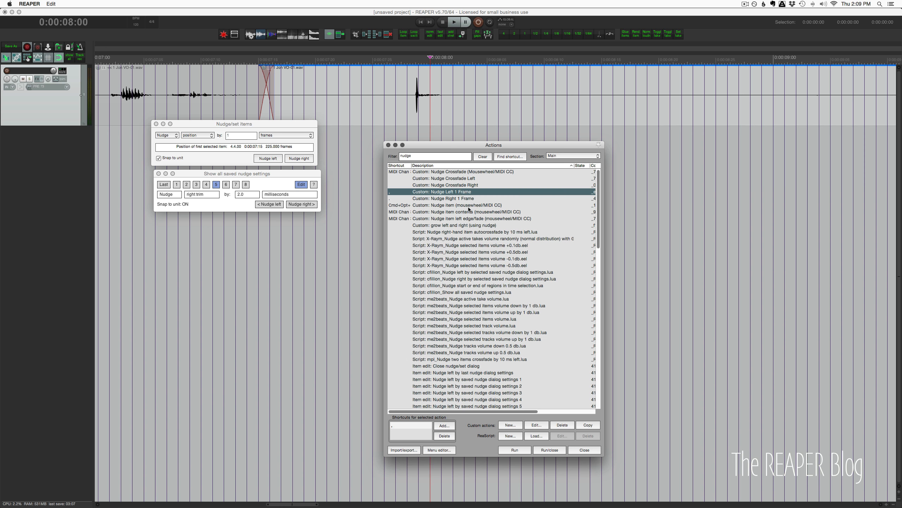
# - Nudge the second voice-over item back and forth with the 1-frame custom actions, ending at 0:00:07:18
pyautogui.click(436, 111)
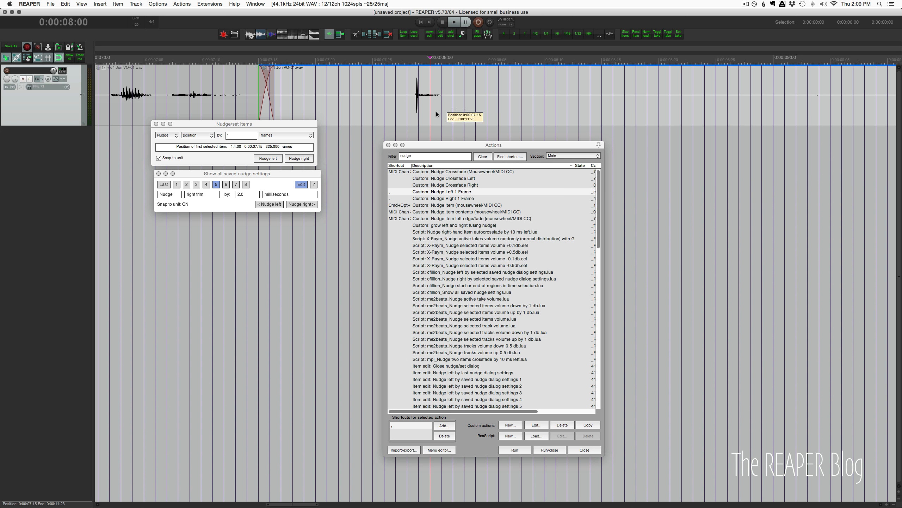
pyautogui.press('.')
pyautogui.press('.')
pyautogui.press(',')
pyautogui.press(',')
pyautogui.press(',')
pyautogui.press('.')
pyautogui.press('.')
pyautogui.press('.')
pyautogui.press('.')
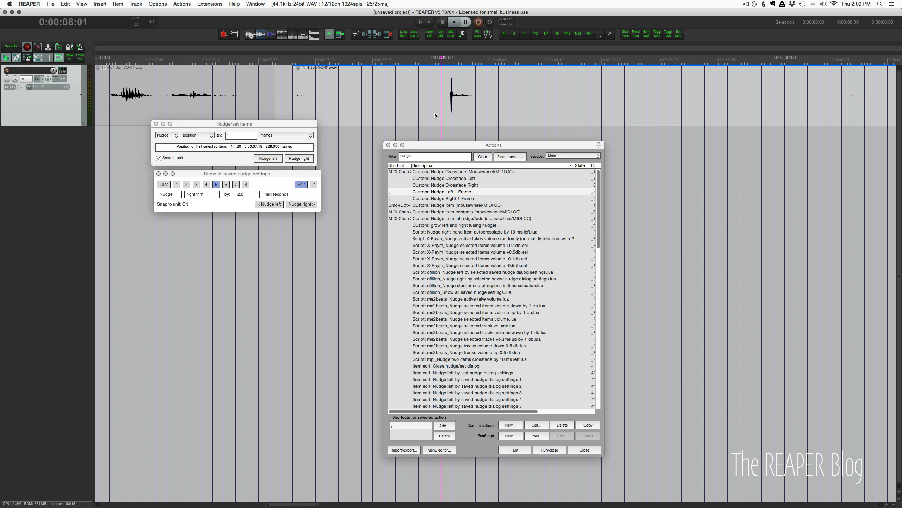
# - Trim the second item's left edge slightly off the frame line and nudge the item in 1-frame steps, ending at 0:00:07:18
pyautogui.moveTo(295, 87); pyautogui.dragTo(301, 87)
pyautogui.press(',')
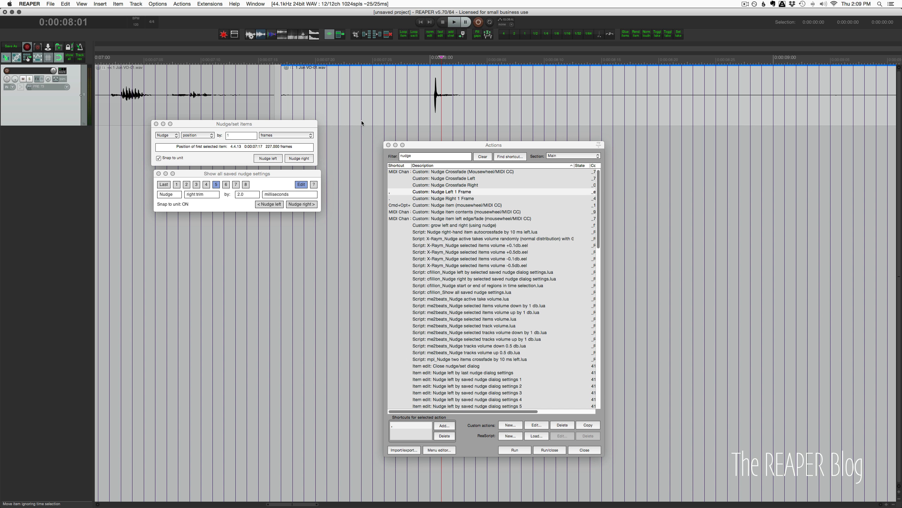
pyautogui.press('.')
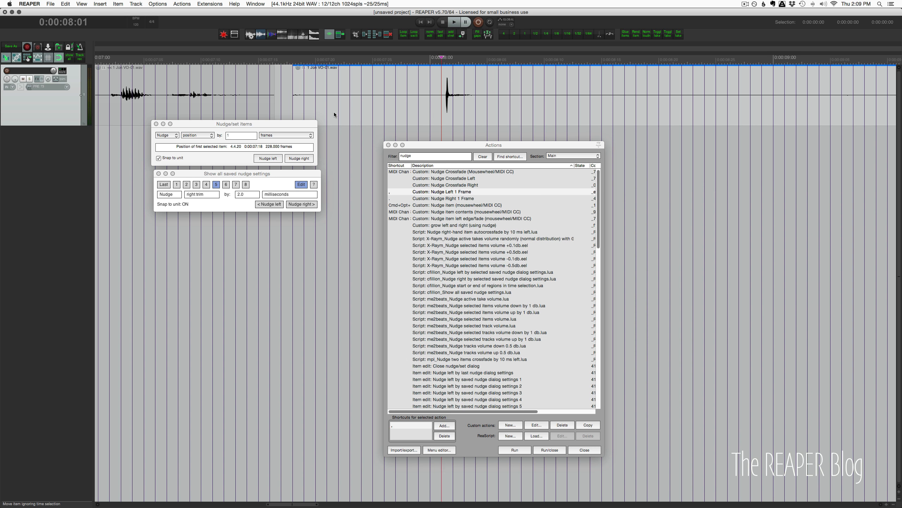
pyautogui.press('.')
pyautogui.press('.')
pyautogui.press(',')
pyautogui.press(',')
# - Open the custom action "Nudge Crossfade (Mousewheel/MIDI CC)" for editing and examine its skip conditions and the actions it is built from
pyautogui.click(423, 172)
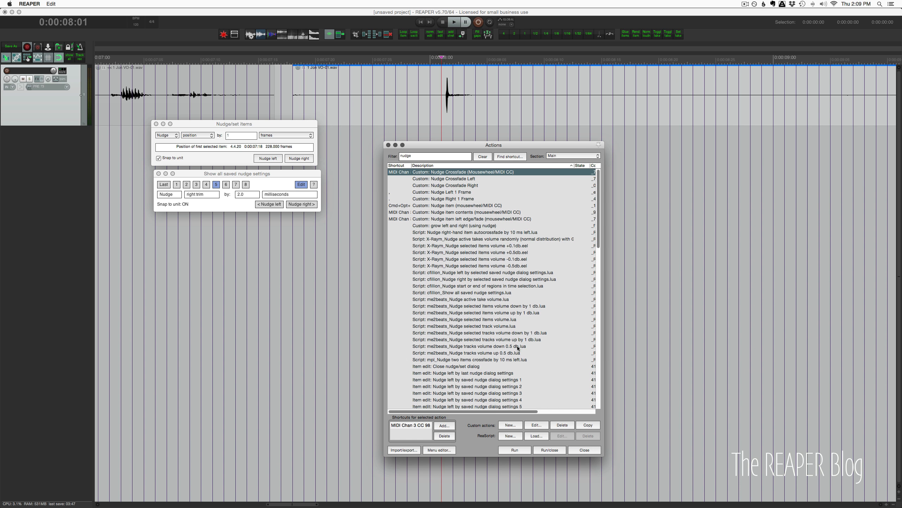
pyautogui.click(537, 425)
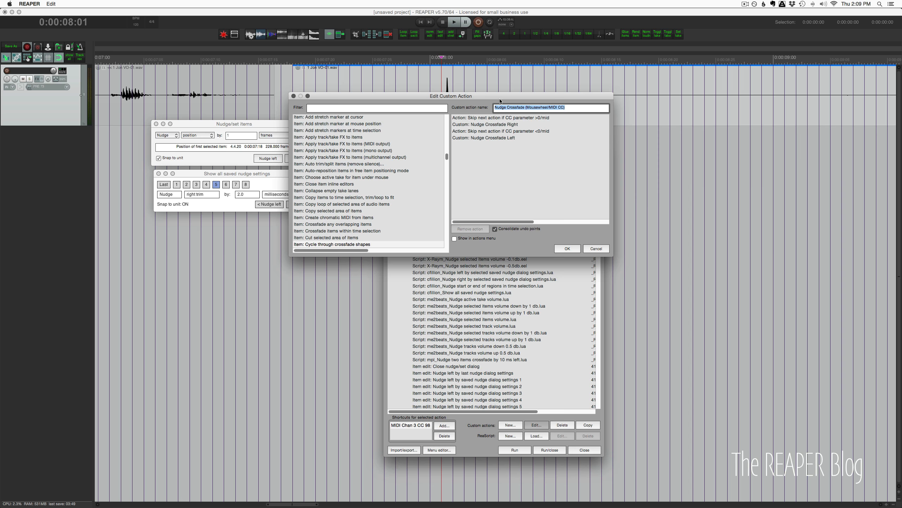
pyautogui.moveTo(499, 101); pyautogui.dragTo(489, 191)
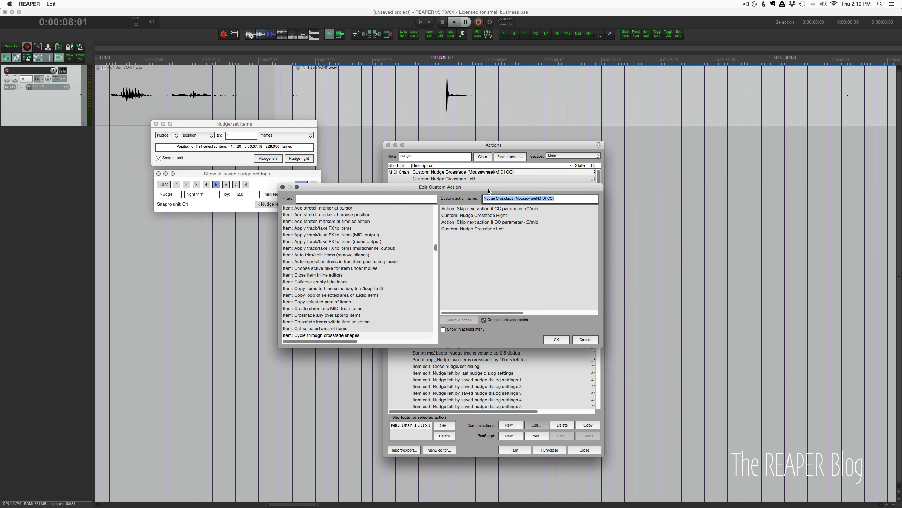
pyautogui.click(504, 211)
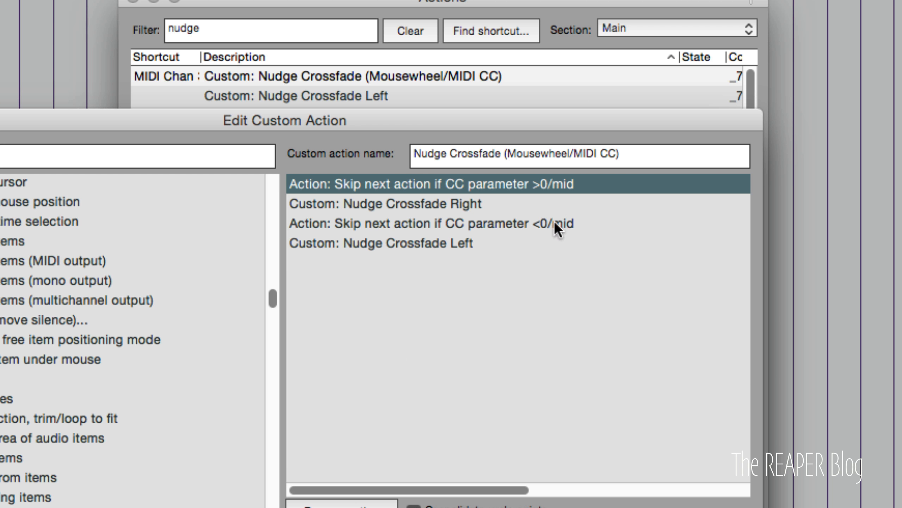
pyautogui.click(366, 208)
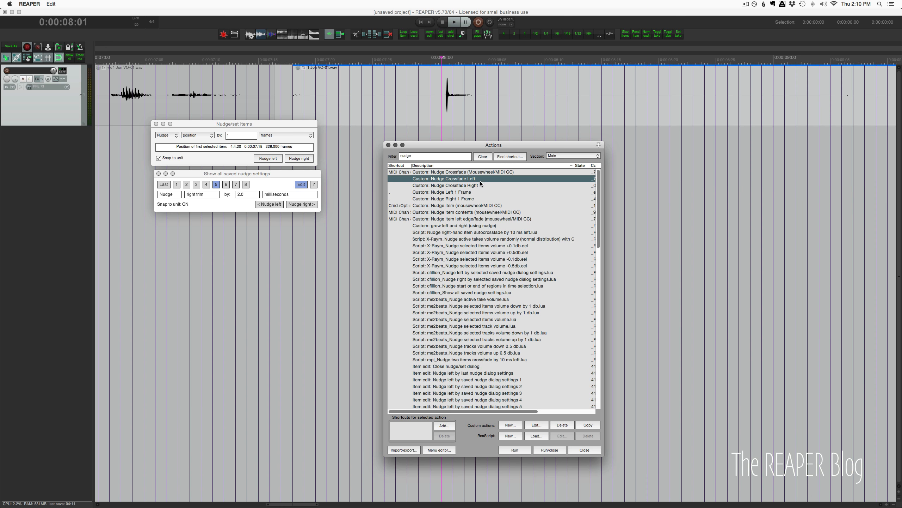
# - Open the custom action "Nudge Crossfade Right" for editing, examine its sequence of nudge and item-selection actions, and close it
pyautogui.click(482, 186)
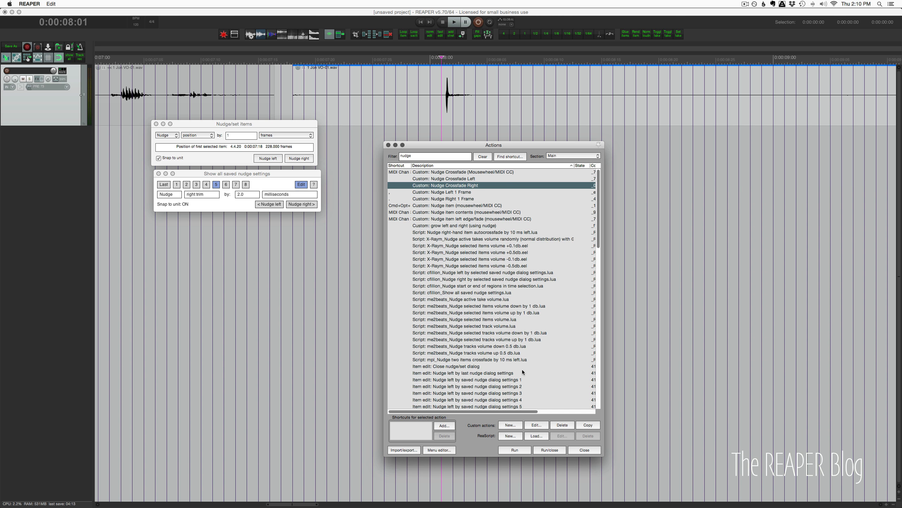
pyautogui.click(536, 425)
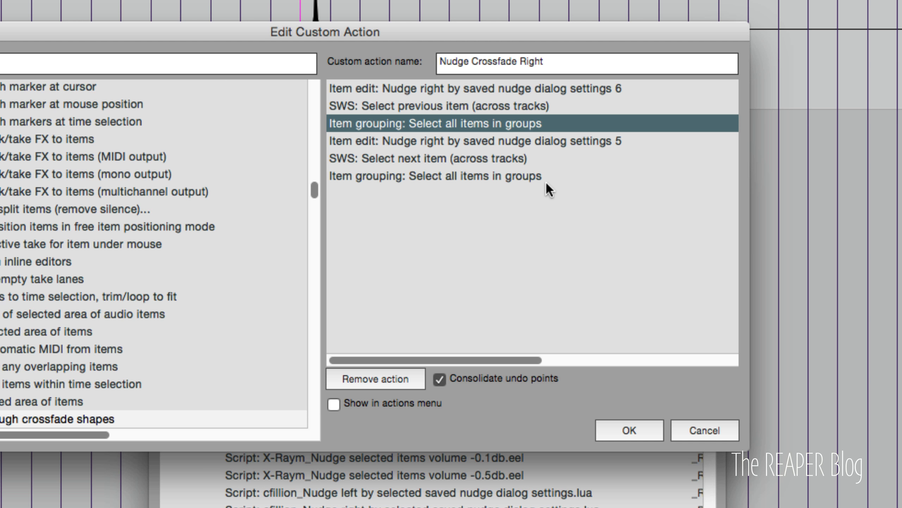
pyautogui.click(689, 428)
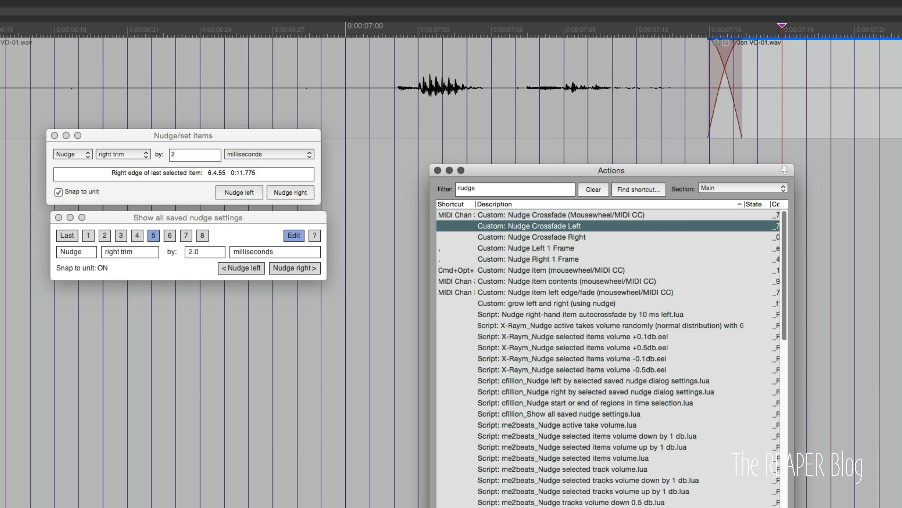
# - Run the custom action "Nudge Crossfade Left" three times on the crossfade between the two voice-over items
pyautogui.scroll(5, 745, 116)
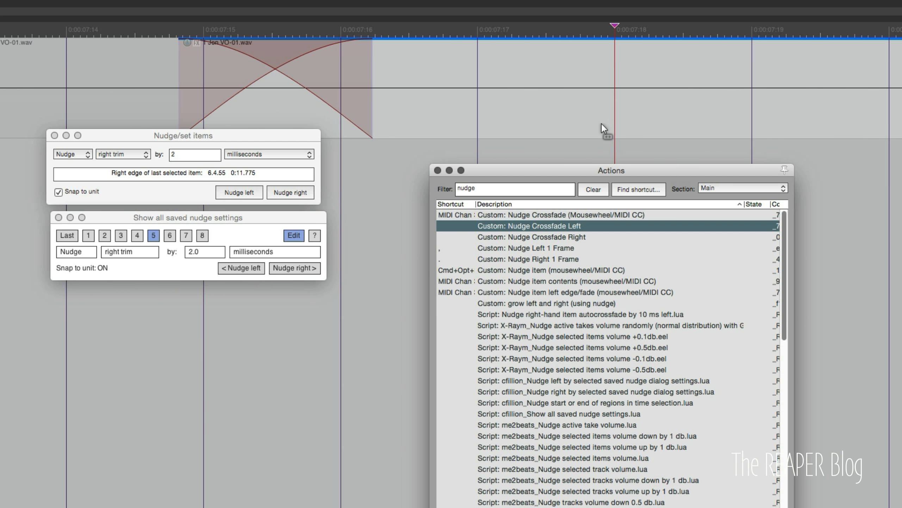
pyautogui.press('Return')
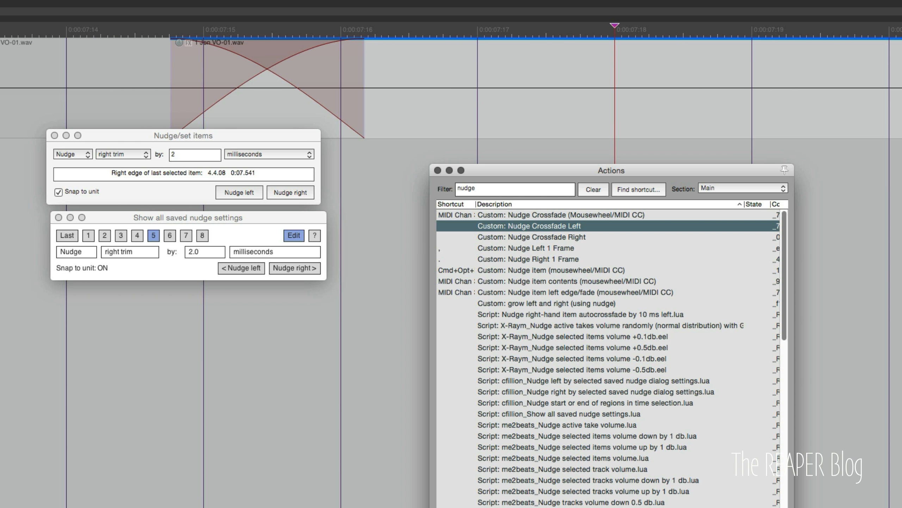
pyautogui.press('Return')
pyautogui.press('Return')
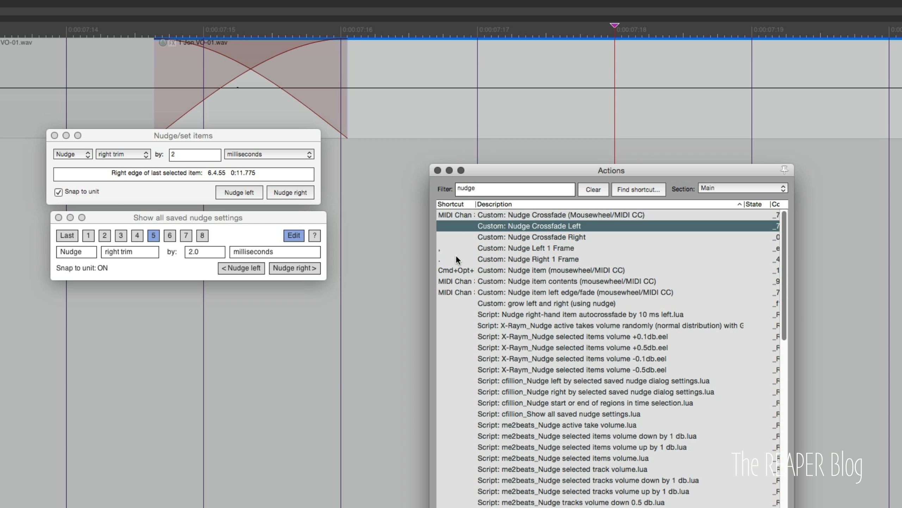
# - Run the custom action "Nudge Crossfade Right" nine times to move the crossfade past 0:00:07:15
pyautogui.click(562, 237)
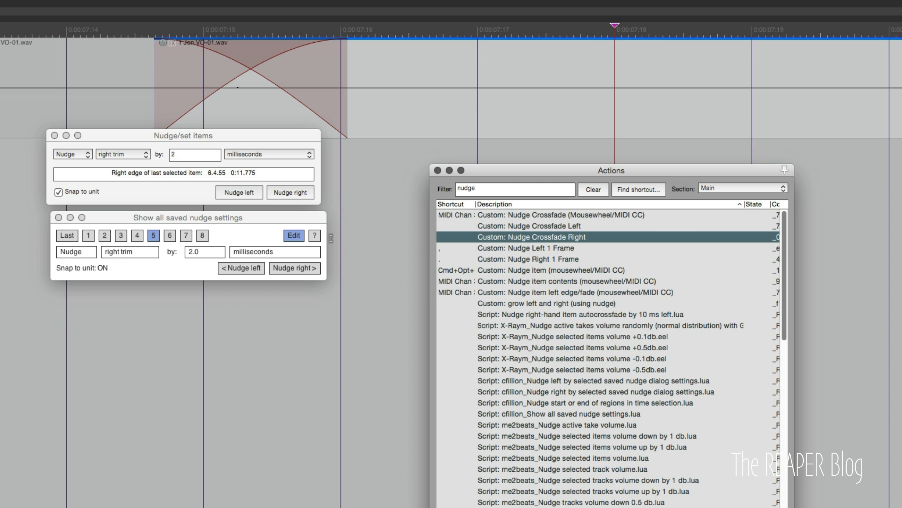
pyautogui.press('Return')
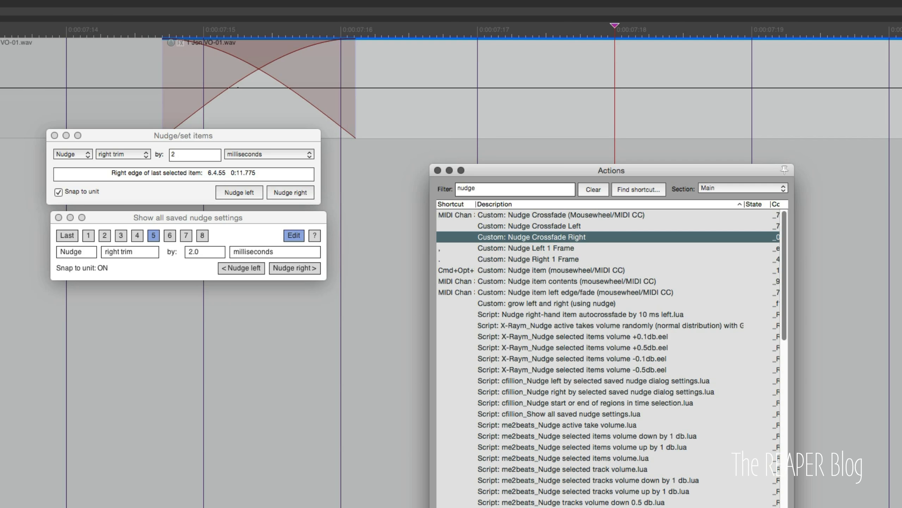
pyautogui.press('Return')
pyautogui.press('Return')
pyautogui.press('Return')
pyautogui.press('Return')
pyautogui.press('Return')
pyautogui.press('Return')
pyautogui.press('Return')
pyautogui.press('Return')
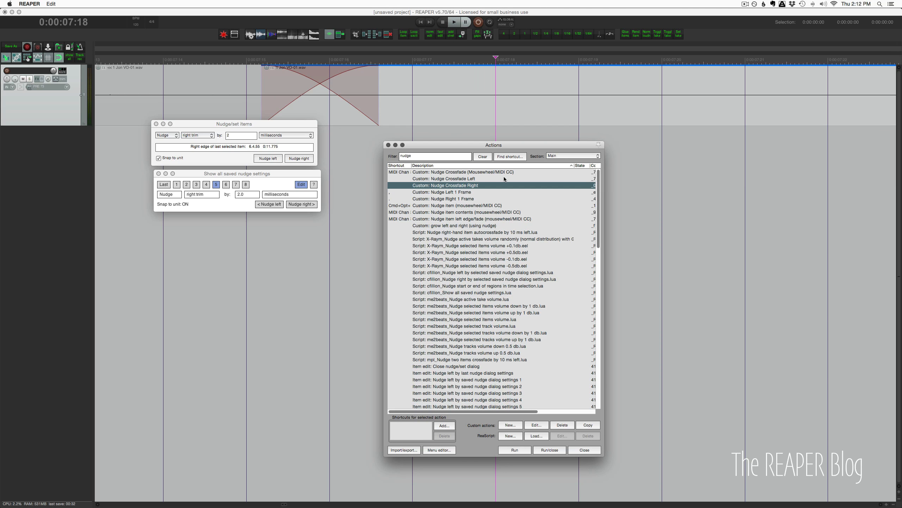
# - Review the contents of the custom action "Nudge Crossfade (Mousewheel/MIDI CC)" again and close it without changes
pyautogui.click(510, 172)
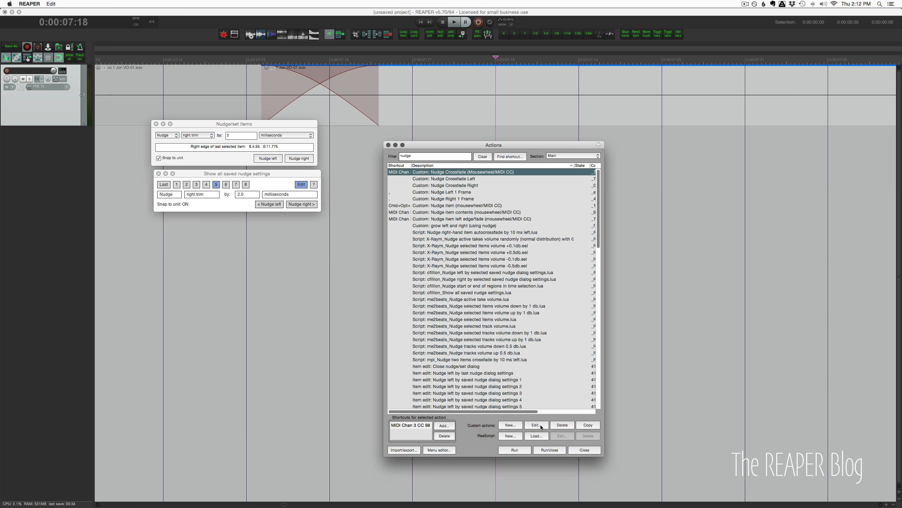
pyautogui.click(541, 426)
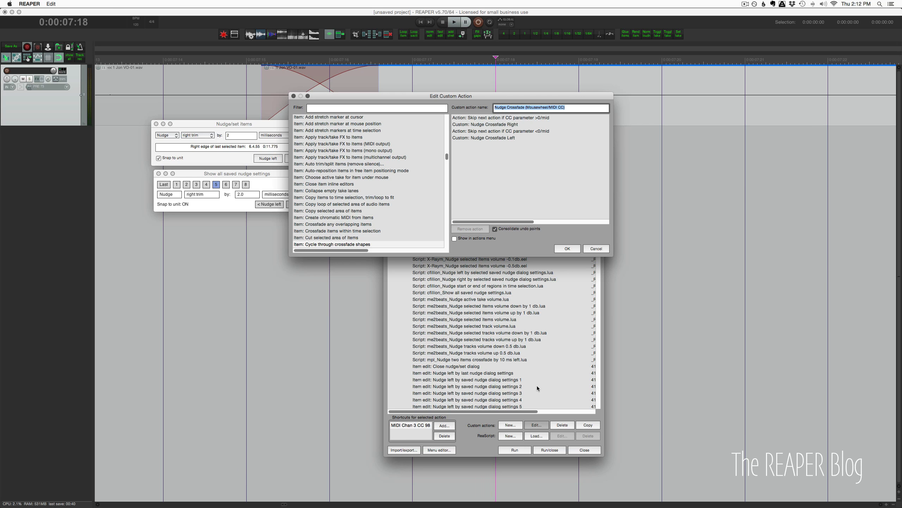
pyautogui.click(595, 249)
# - Reposition and shorten the crossfade between the two voice-over items so it spans about 0:00:07:16 to 0:00:07:17
pyautogui.click(480, 118)
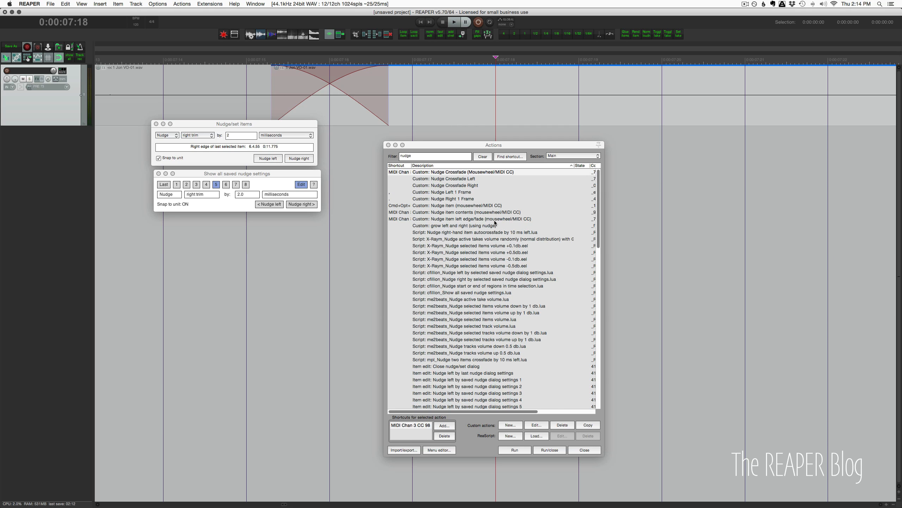
pyautogui.click(428, 108)
pyautogui.moveTo(271, 104); pyautogui.dragTo(412, 86)
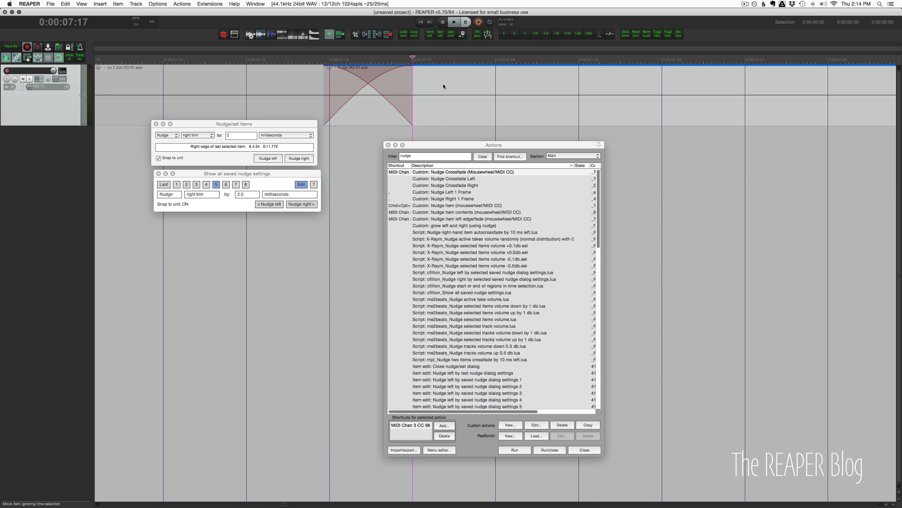
# - Nudge the crossfade back and forth in 2 ms steps and widen it to span about 0:00:07:15 to 0:00:07:17
pyautogui.scroll(-5, 443, 85)
pyautogui.scroll(-12, 443, 86)
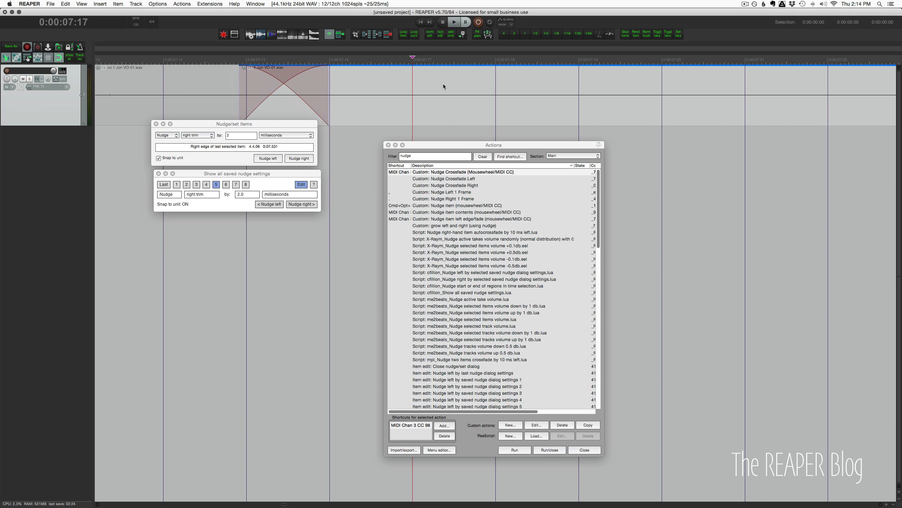
pyautogui.scroll(15, 443, 85)
pyautogui.scroll(-8, 442, 83)
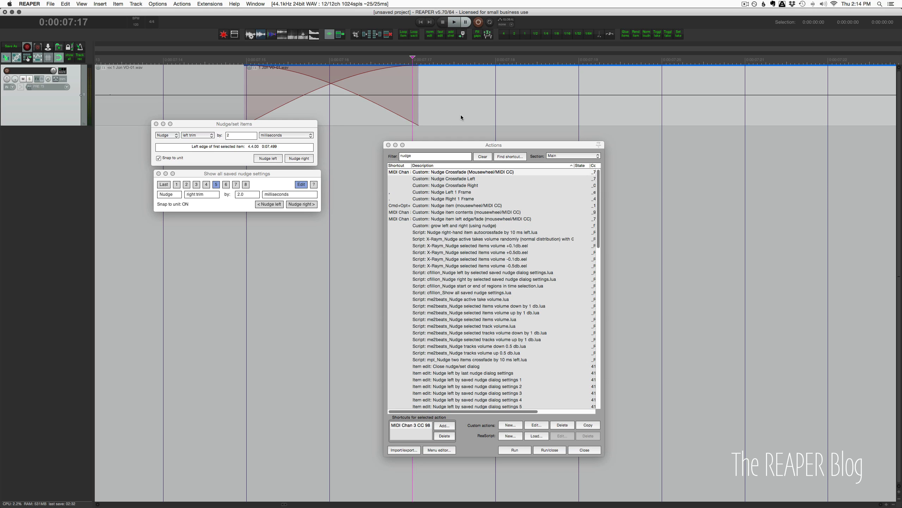
pyautogui.hscroll(-5, 461, 114)
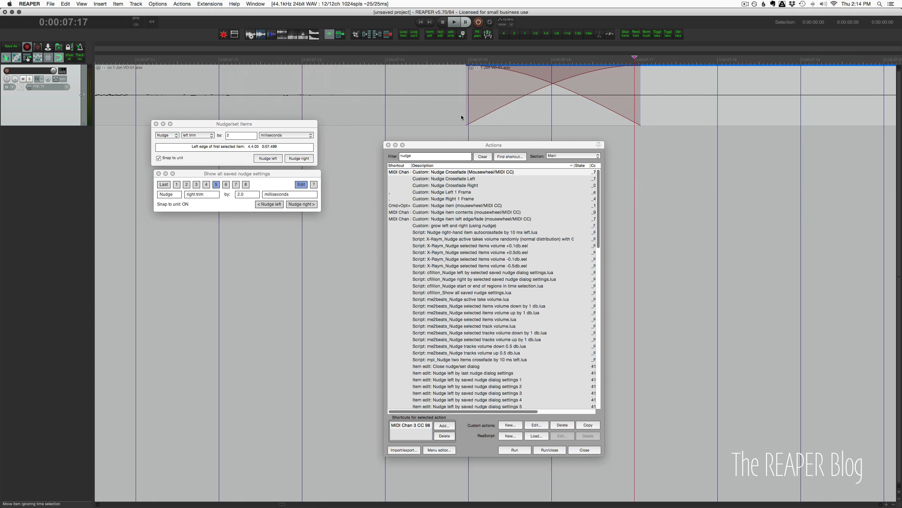
pyautogui.hscroll(5, 461, 114)
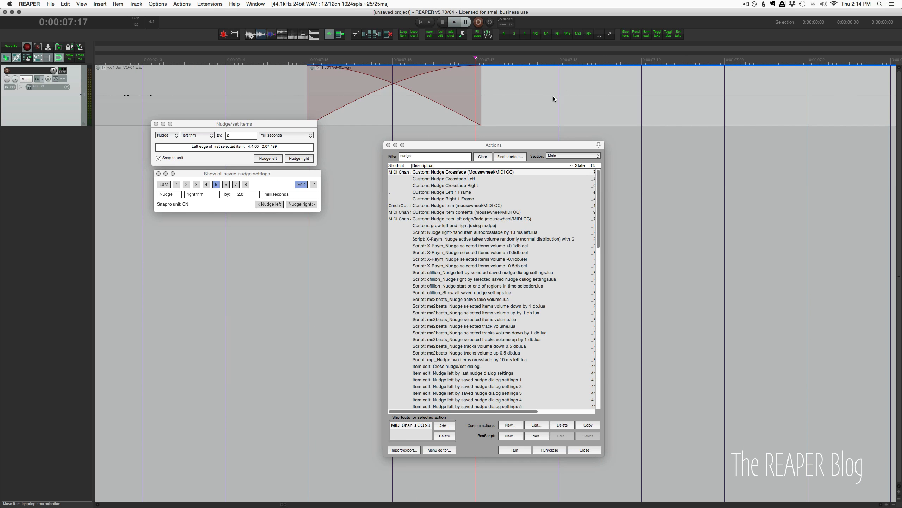